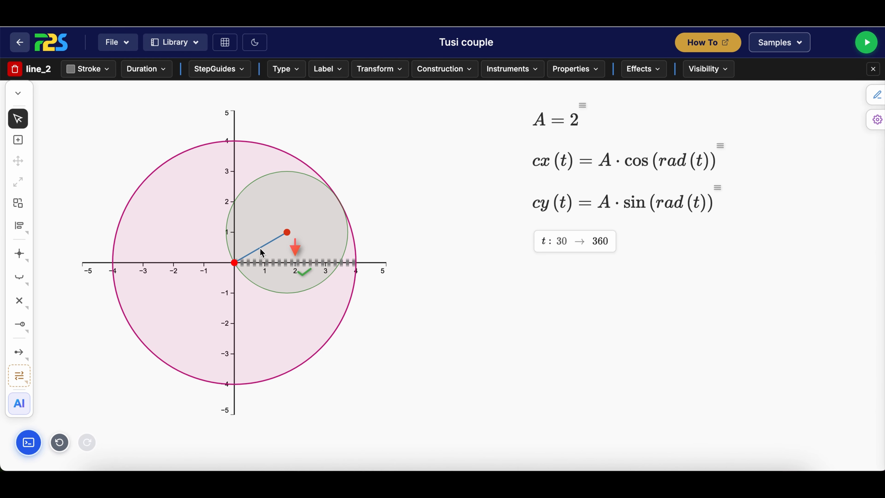
# Create an angle between the dashed horizontal radius and the blue line to the small circle's centre
pyautogui.keyDown('shift'); pyautogui.click(262, 251); pyautogui.keyUp('shift')
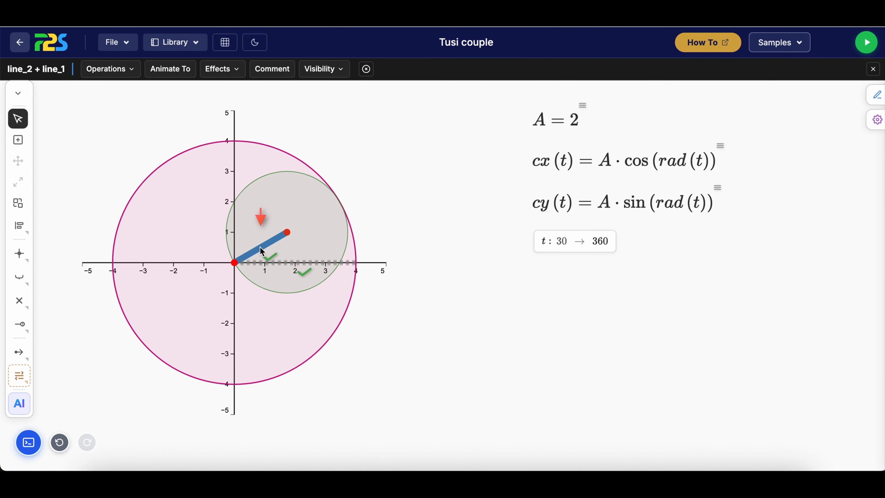
pyautogui.click(126, 71)
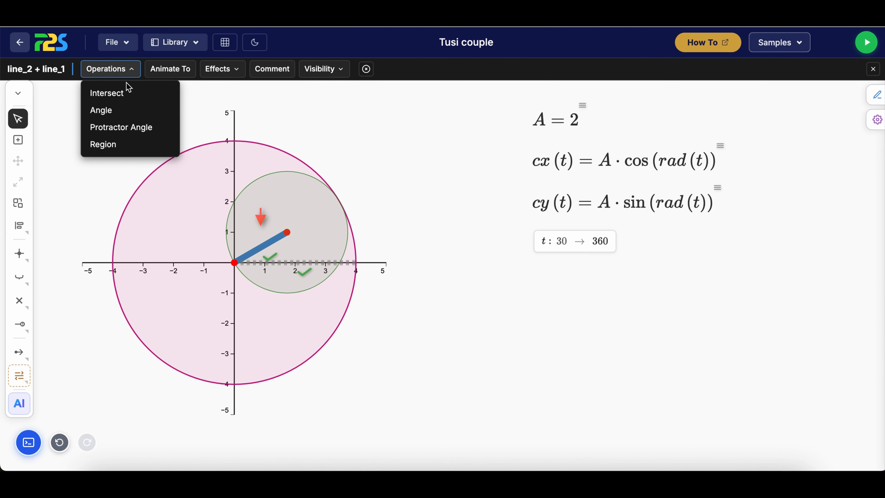
pyautogui.click(139, 112)
# Give the angle arc a Start arrowhead and increase its arc size by two increments
pyautogui.click(258, 259)
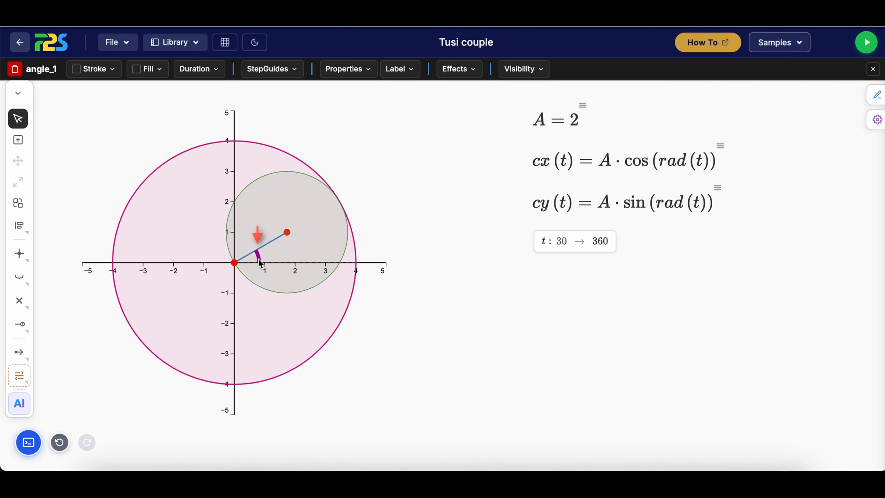
pyautogui.click(877, 96)
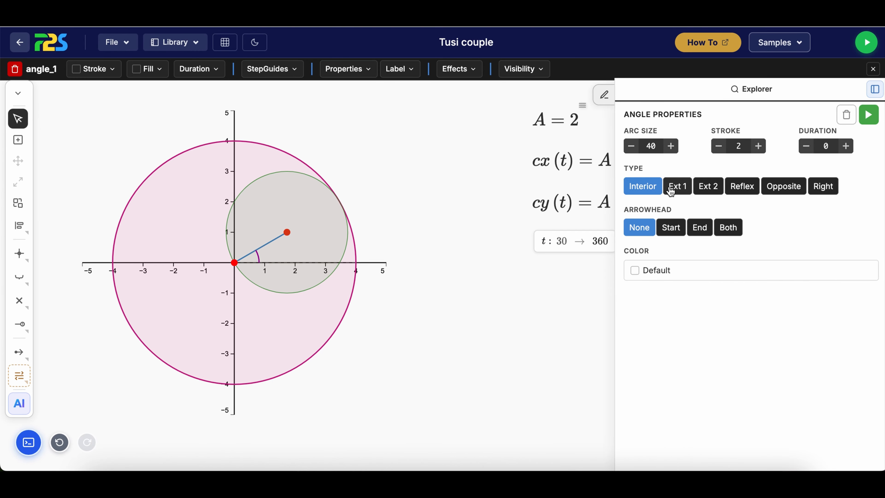
pyautogui.click(673, 230)
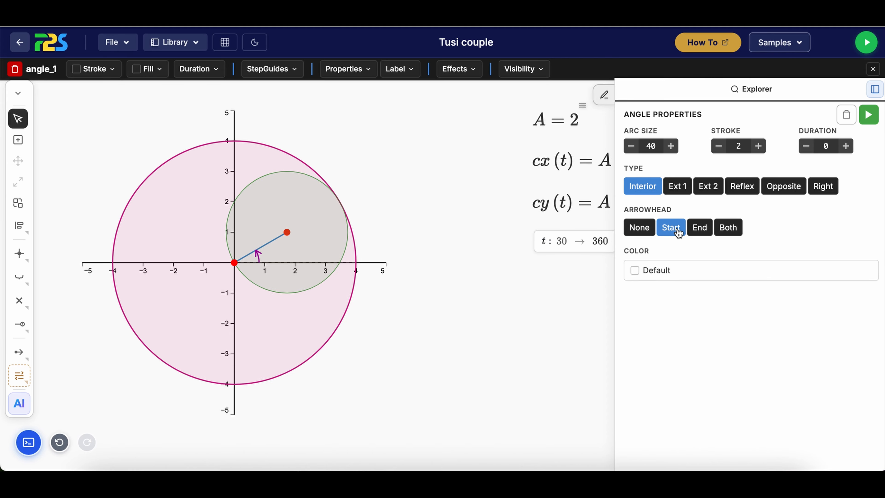
pyautogui.click(672, 146)
pyautogui.click(671, 146)
pyautogui.click(555, 285)
# Add a theta label to the angle arc
pyautogui.click(264, 261)
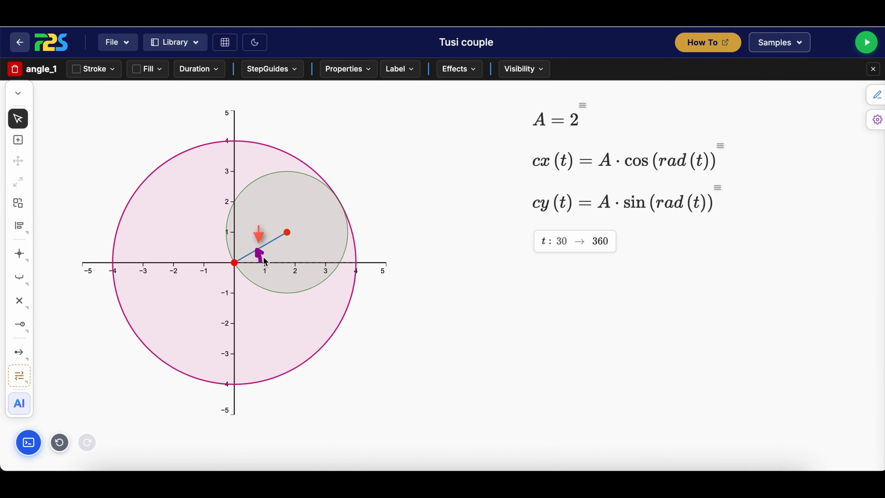
pyautogui.click(408, 70)
pyautogui.click(423, 100)
# Adjust the theta label's x and y offsets so it sits just outside the angle arc
pyautogui.click(253, 267)
pyautogui.click(876, 95)
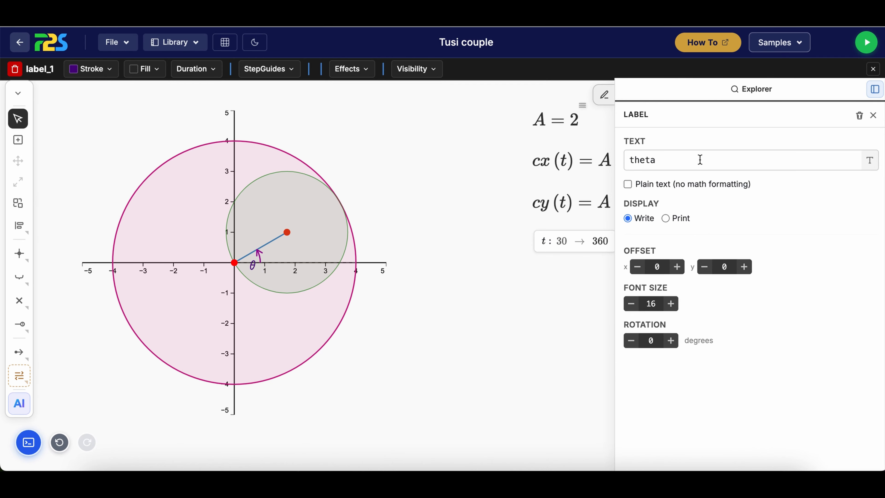
pyautogui.click(677, 269)
pyautogui.click(677, 268)
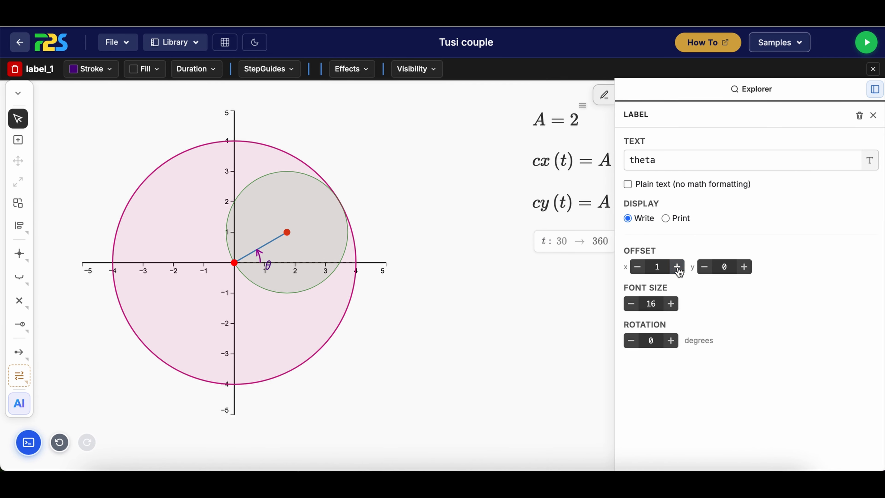
pyautogui.click(744, 268)
pyautogui.click(705, 267)
pyautogui.click(704, 266)
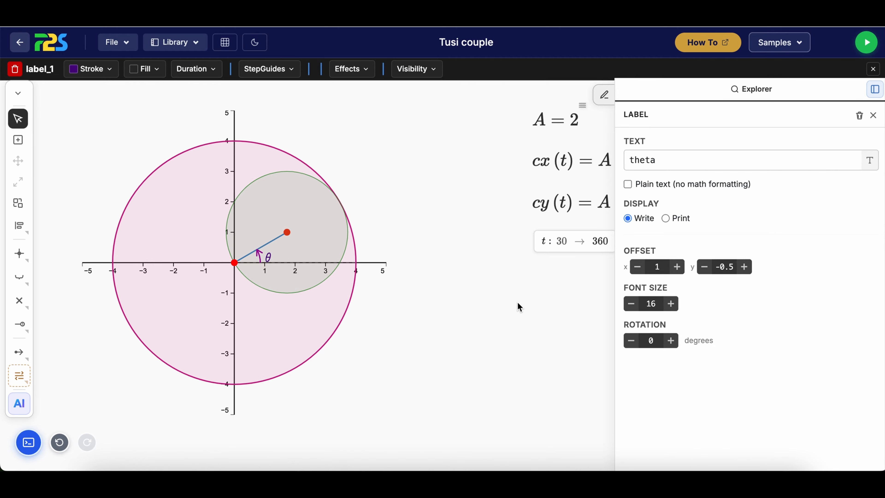
pyautogui.click(329, 305)
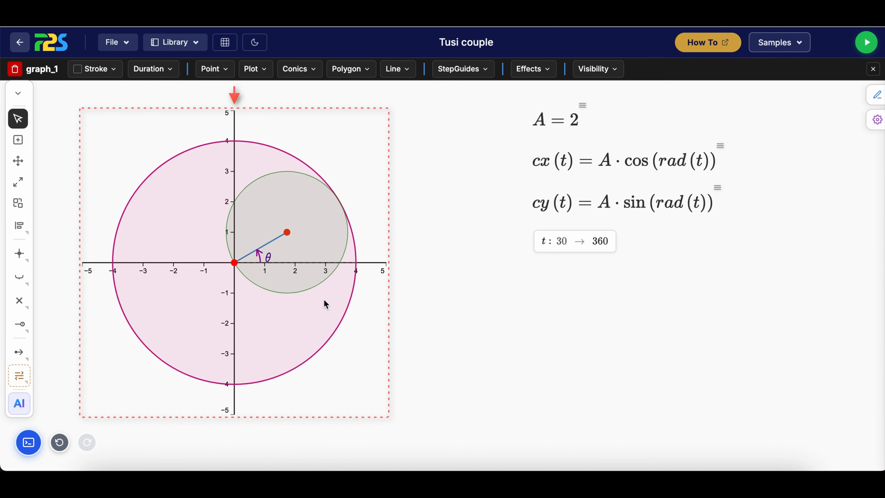
# Add a label to the small circle's centre point and set its text to C
pyautogui.click(275, 178)
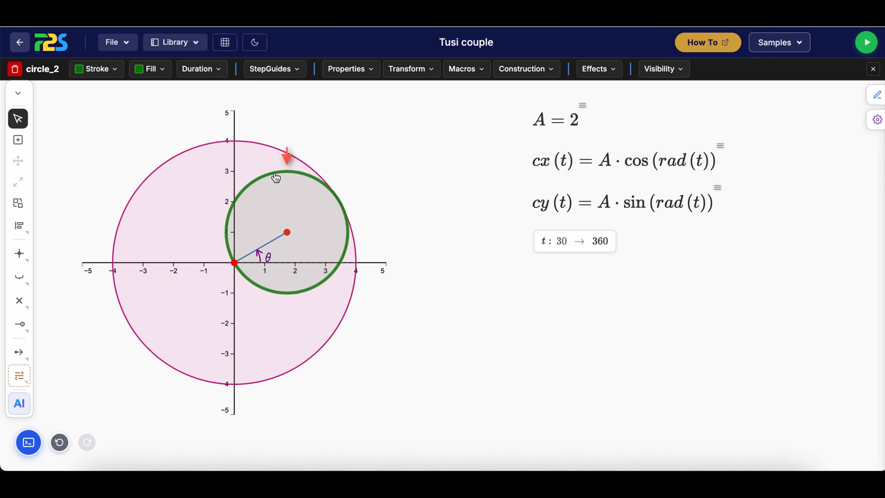
pyautogui.click(288, 237)
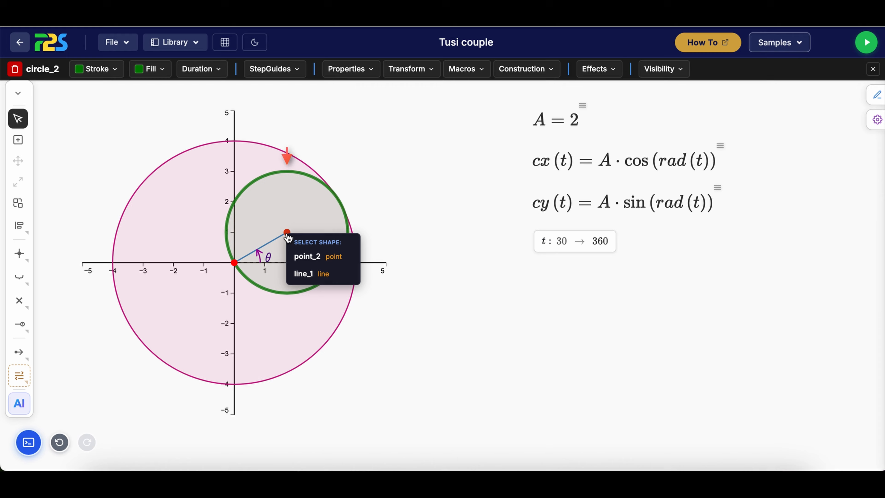
pyautogui.click(298, 257)
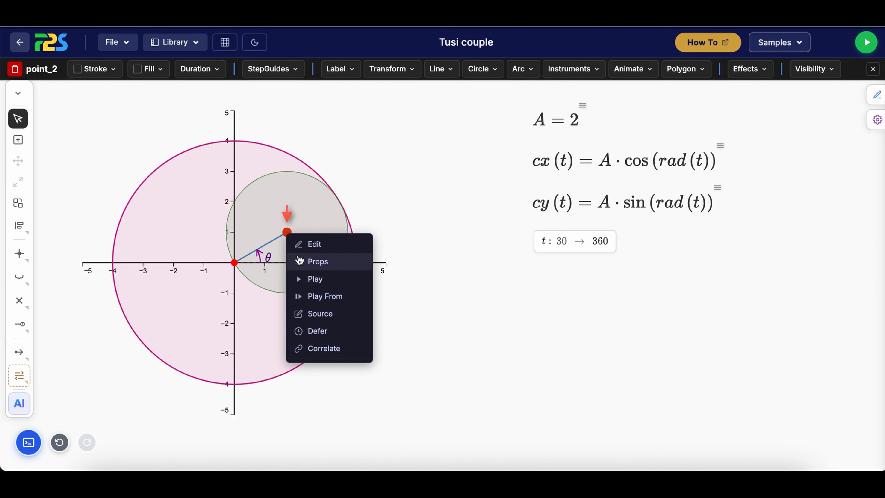
pyautogui.click(340, 69)
pyautogui.click(347, 92)
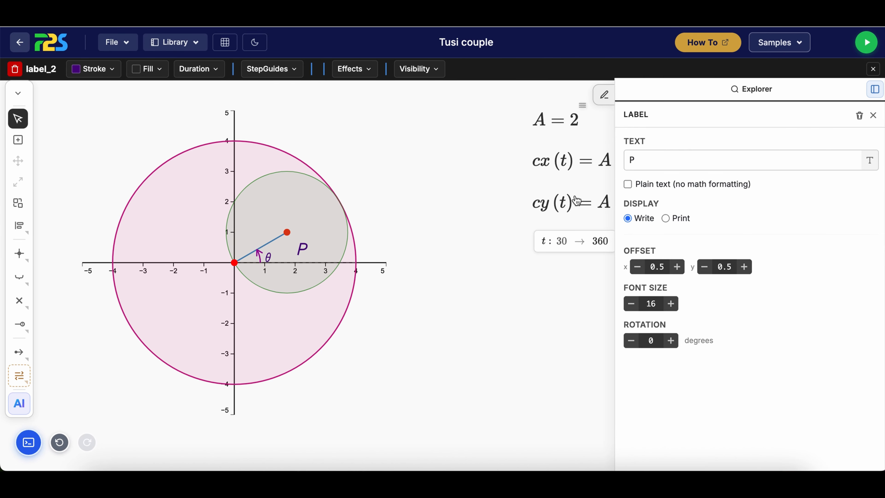
pyautogui.click(670, 161)
pyautogui.press('BackSpace')
pyautogui.write('C')
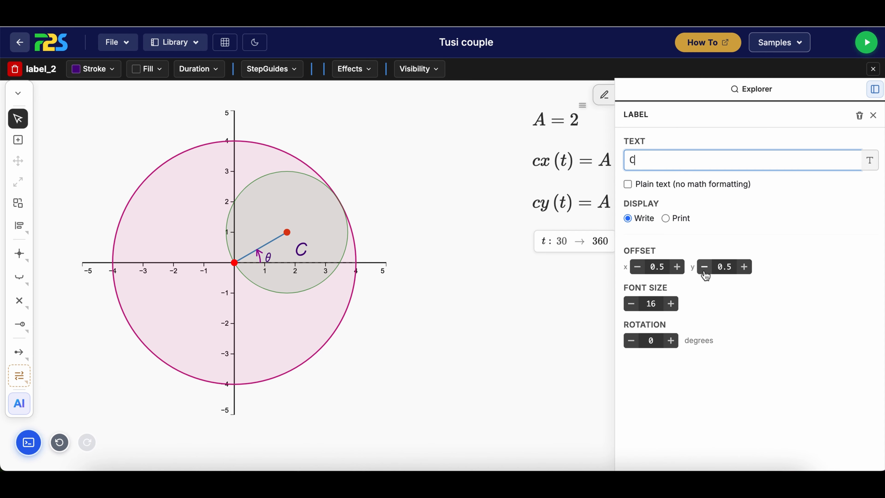
# Set the C label's font size to 14 and reduce its y offset so it sits beside the centre point
pyautogui.click(632, 305)
pyautogui.click(632, 305)
pyautogui.click(671, 304)
pyautogui.click(702, 268)
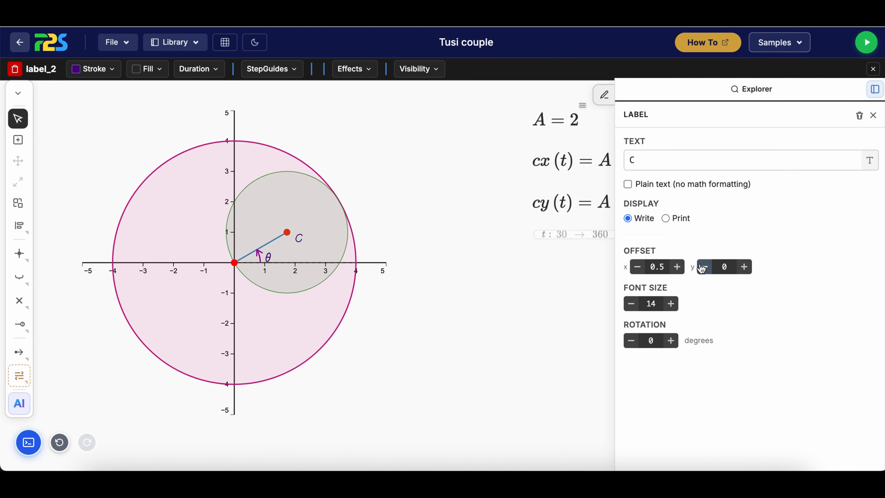
pyautogui.click(701, 268)
pyautogui.click(427, 309)
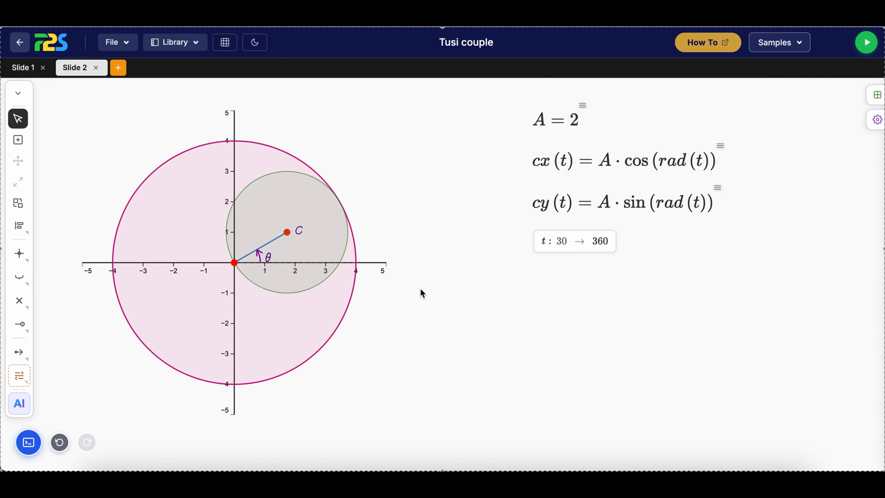
# Insert a single-variable function definition in a new area below the t range control
pyautogui.click(18, 139)
pyautogui.moveTo(536, 271); pyautogui.dragTo(787, 324)
pyautogui.click(470, 70)
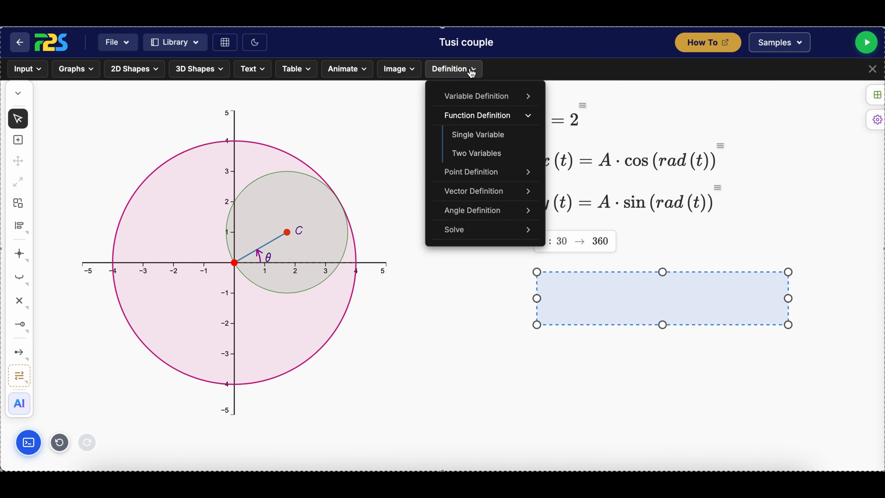
pyautogui.click(515, 137)
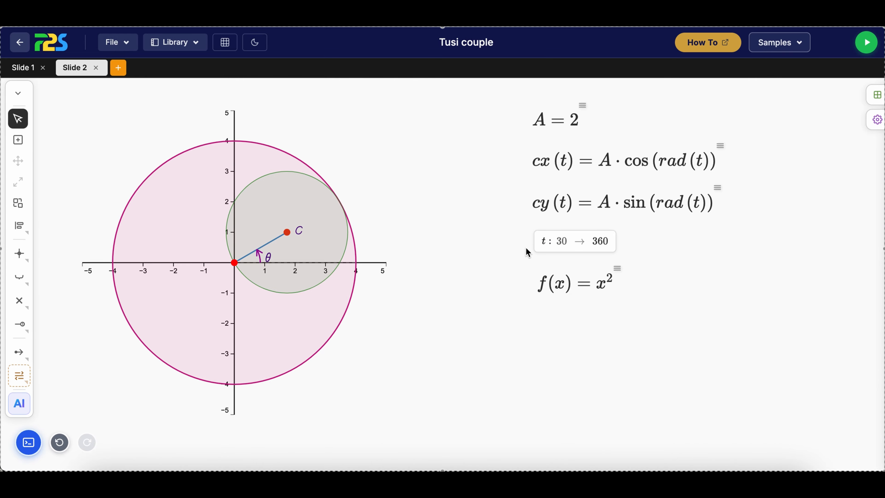
# Rename the new function f(x) as px(t)
pyautogui.rightClick(574, 279)
pyautogui.click(599, 288)
pyautogui.click(636, 142)
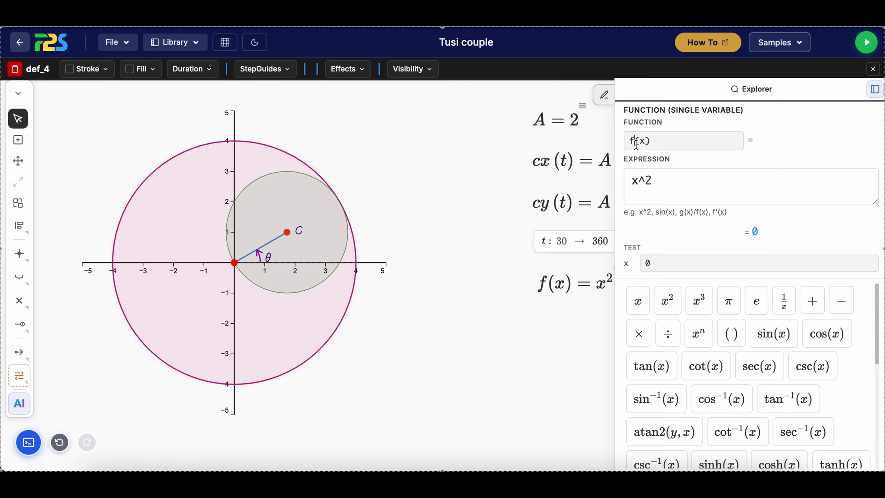
pyautogui.press('BackSpace')
pyautogui.write('px')
pyautogui.press('BackSpace')
pyautogui.write('t')
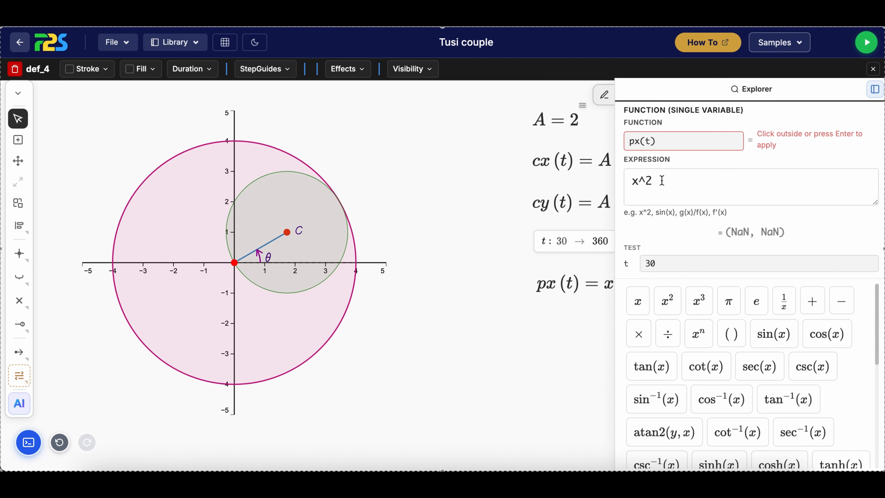
pyautogui.click(589, 253)
pyautogui.click(654, 161)
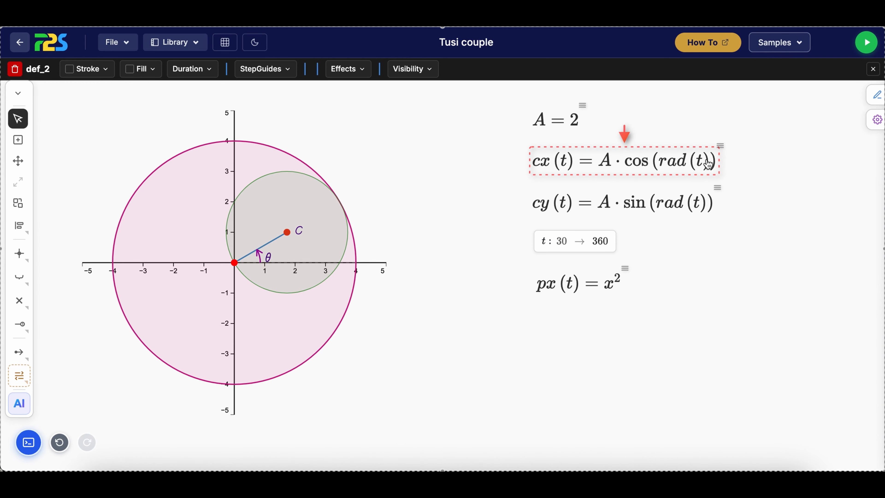
# Replace the expression of px(t) with "A*cos(rad(t)) -" as the start of a difference
pyautogui.doubleClick(599, 288)
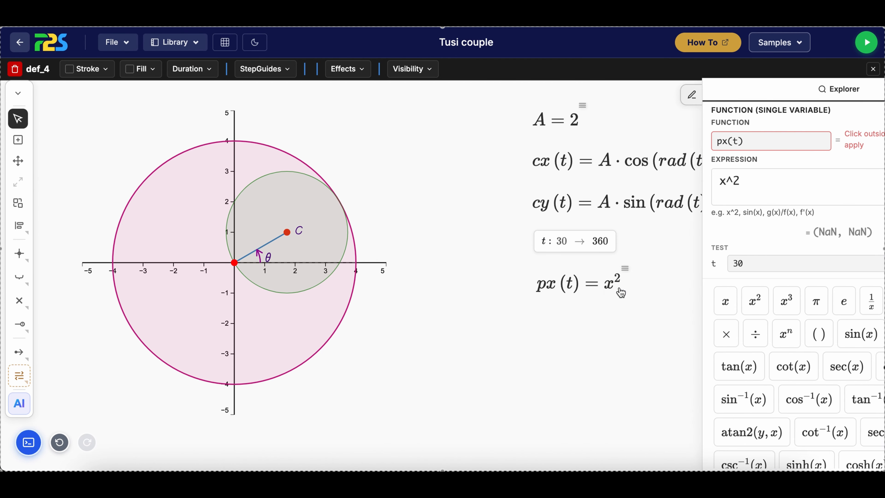
pyautogui.doubleClick(679, 182)
pyautogui.press('BackSpace')
pyautogui.press('BackSpace')
pyautogui.press('BackSpace')
pyautogui.write('A')
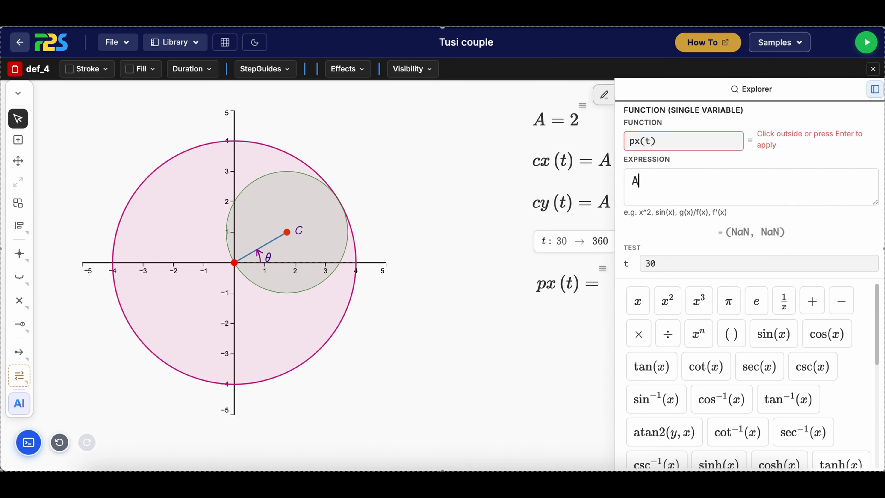
pyautogui.write('*cos')
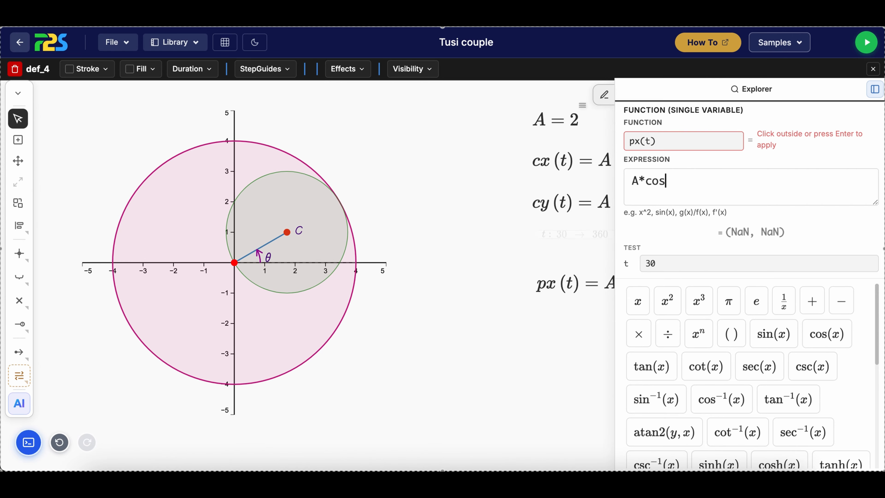
pyautogui.write('(')
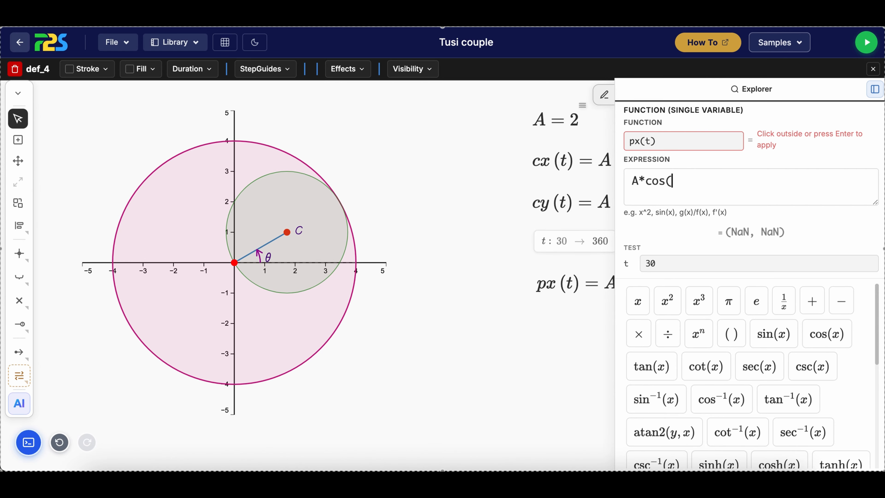
pyautogui.write('rad(t)) -')
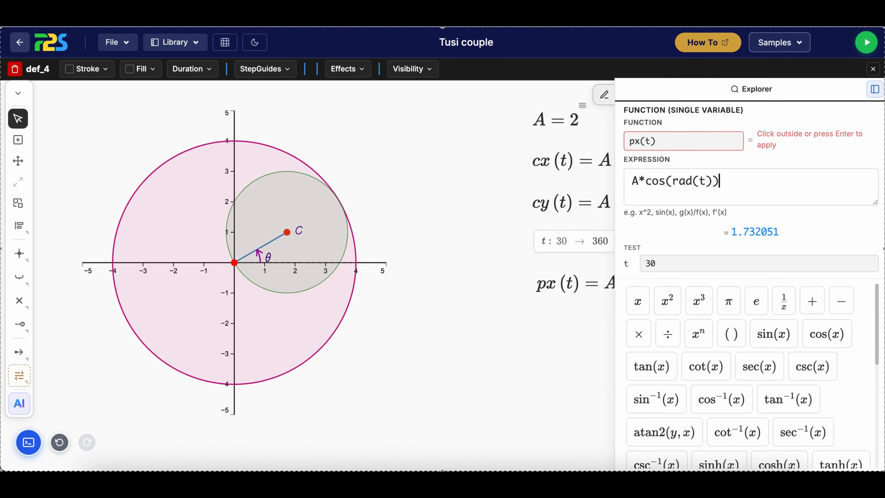
# Copy the A*cos(rad(t)) term and paste it after the minus sign in the px(t) expression
pyautogui.moveTo(718, 182); pyautogui.dragTo(627, 176)
pyautogui.hotkey('ctrl', 'c')
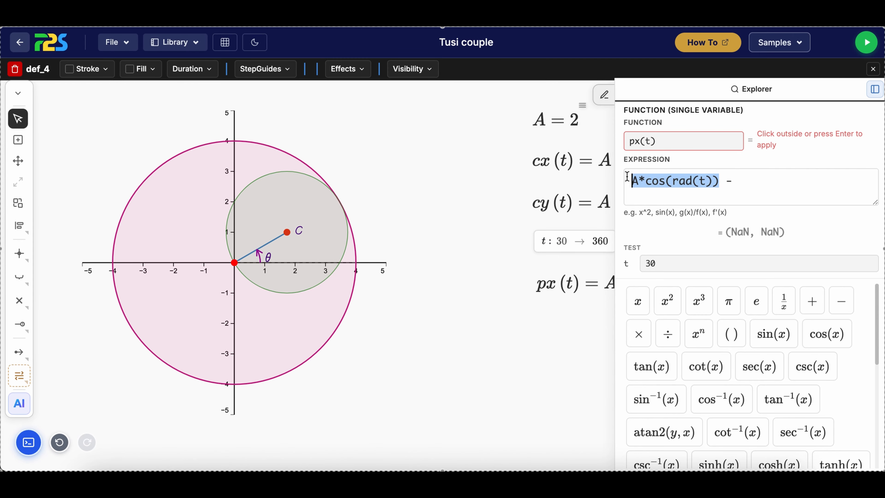
pyautogui.click(752, 184)
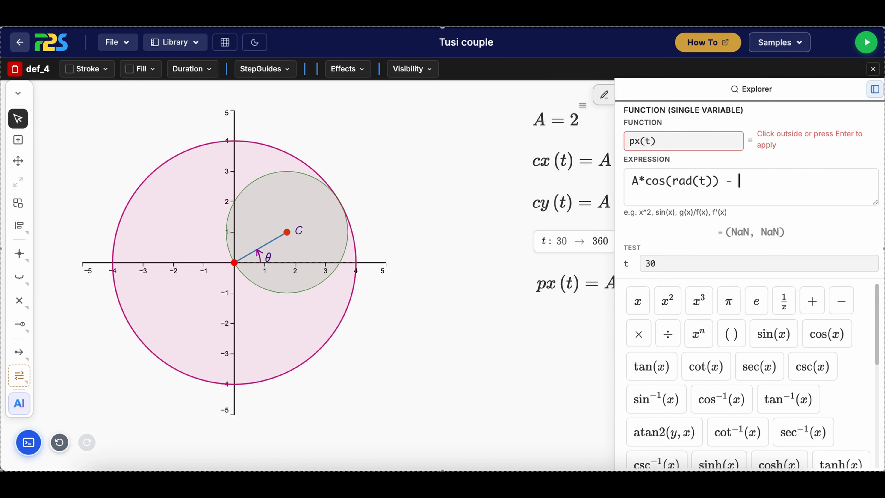
pyautogui.hotkey('ctrl', 'v')
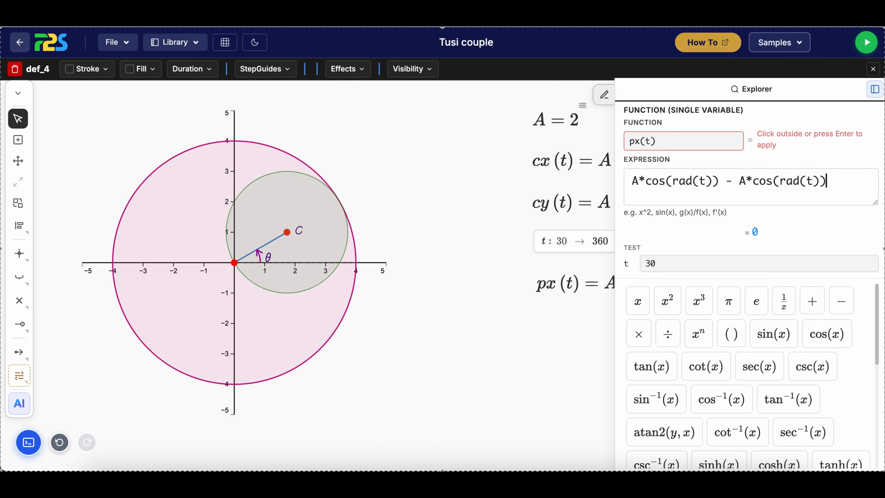
pyautogui.click(520, 384)
pyautogui.click(694, 286)
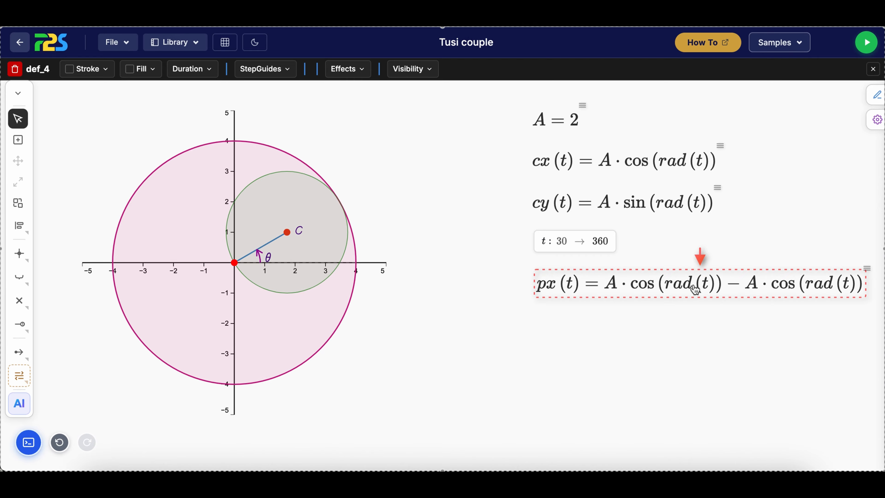
# Insert another single-variable function definition in a new area below px(t)
pyautogui.click(597, 313)
pyautogui.click(18, 139)
pyautogui.moveTo(535, 315); pyautogui.dragTo(873, 376)
pyautogui.click(452, 70)
pyautogui.moveTo(478, 117)
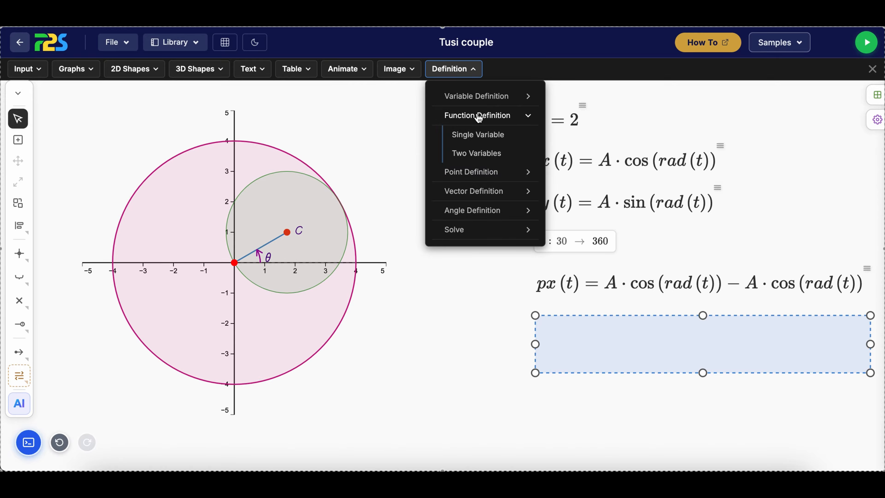
pyautogui.click(477, 136)
# Rename the newly inserted function f(x) as py(t)
pyautogui.click(585, 335)
pyautogui.rightClick(587, 335)
pyautogui.click(614, 344)
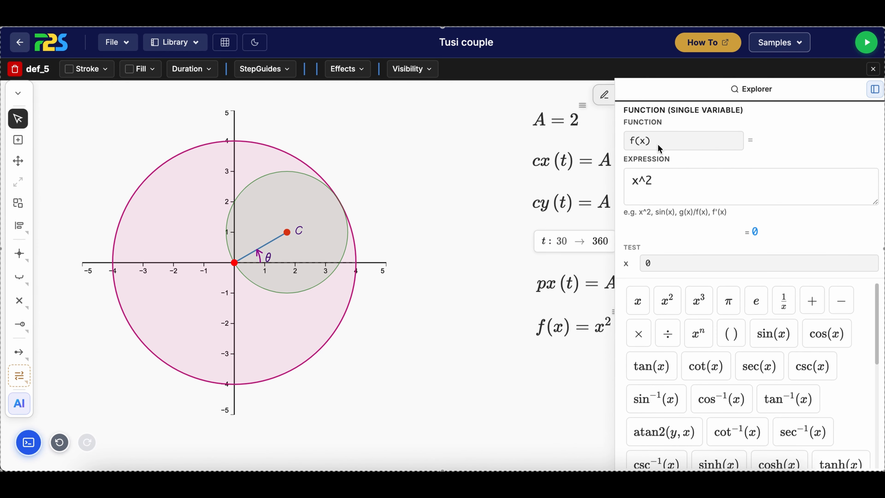
pyautogui.click(658, 146)
pyautogui.press('BackSpace')
pyautogui.press('BackSpace')
pyautogui.press('BackSpace')
pyautogui.press('BackSpace')
pyautogui.write('py')
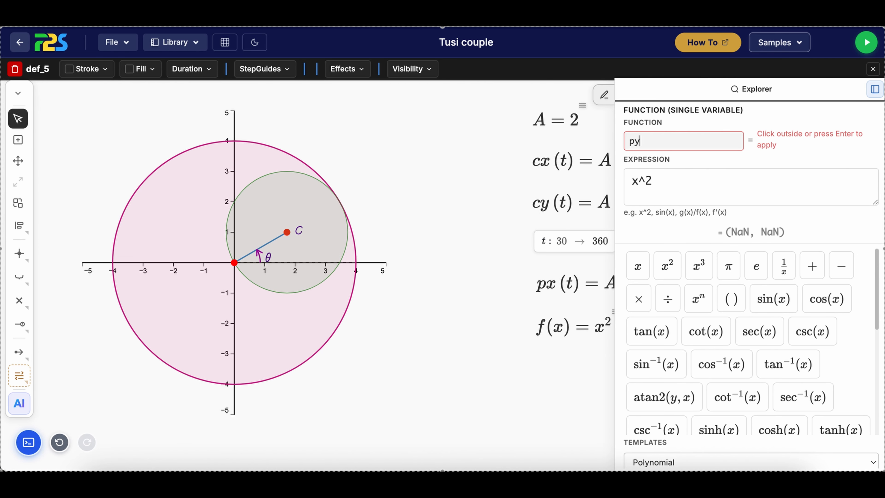
pyautogui.write('(t)')
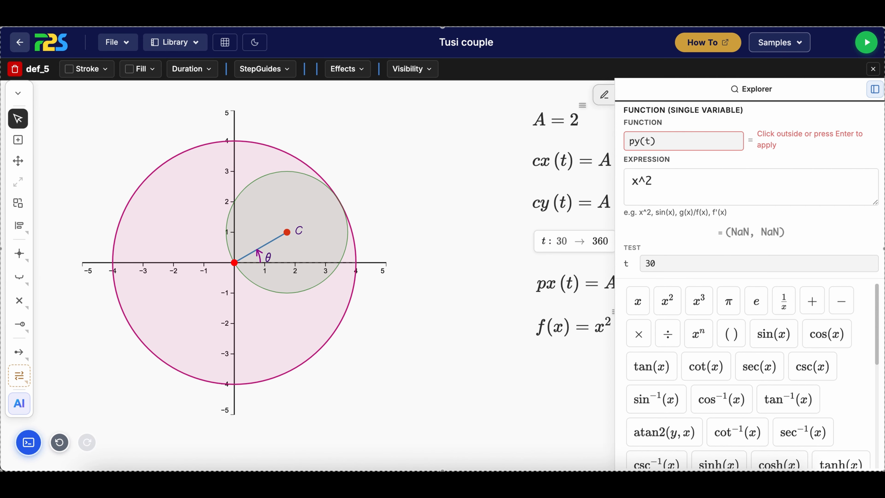
# Replace the default expression of py(t) with A*sin(rad(t))
pyautogui.click(670, 183)
pyautogui.press('BackSpace')
pyautogui.press('BackSpace')
pyautogui.press('BackSpace')
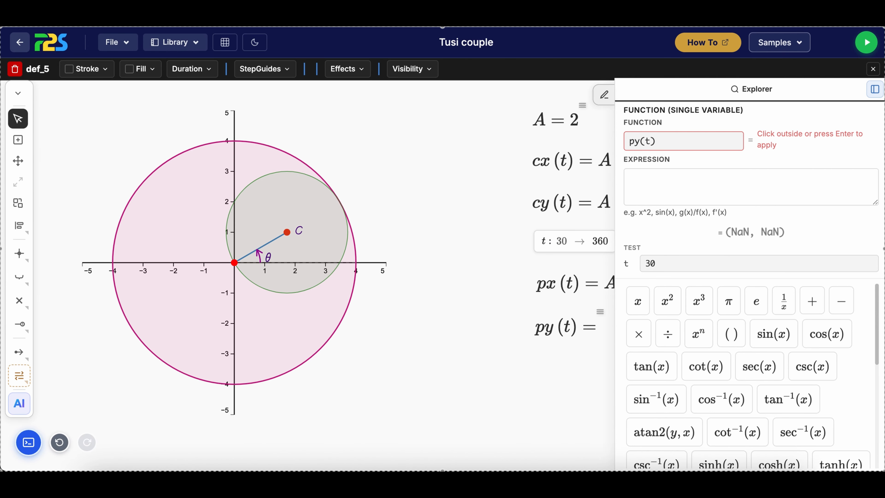
pyautogui.write('A*sin(rad(t))')
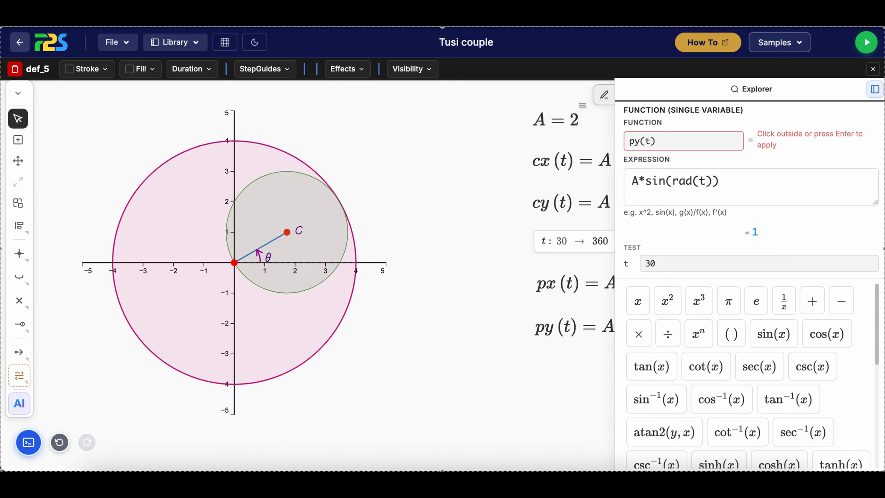
# Copy the A*sin(rad(t)) term and add it to itself so py(t) is A*sin(rad(t)) + A*sin(rad(t))
pyautogui.hotkey('ctrl', 'a')
pyautogui.hotkey('ctrl', 'c')
pyautogui.click(735, 181)
pyautogui.write('+')
pyautogui.hotkey('ctrl', 'v')
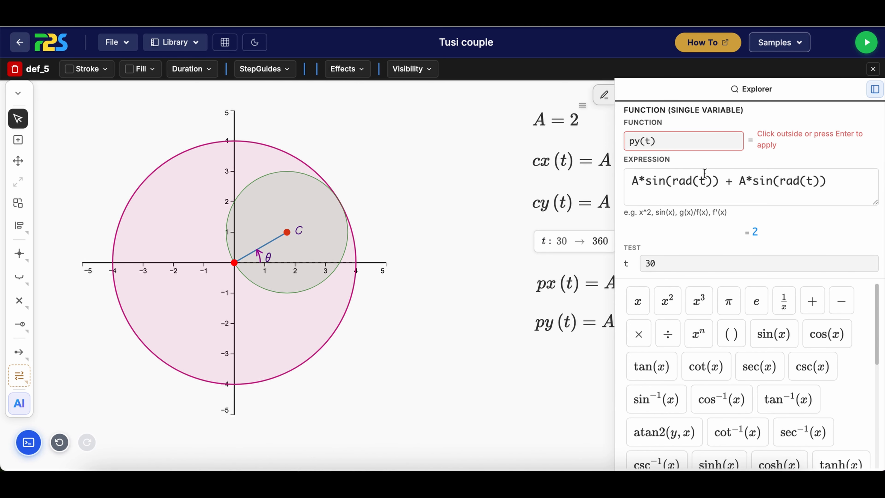
pyautogui.click(576, 363)
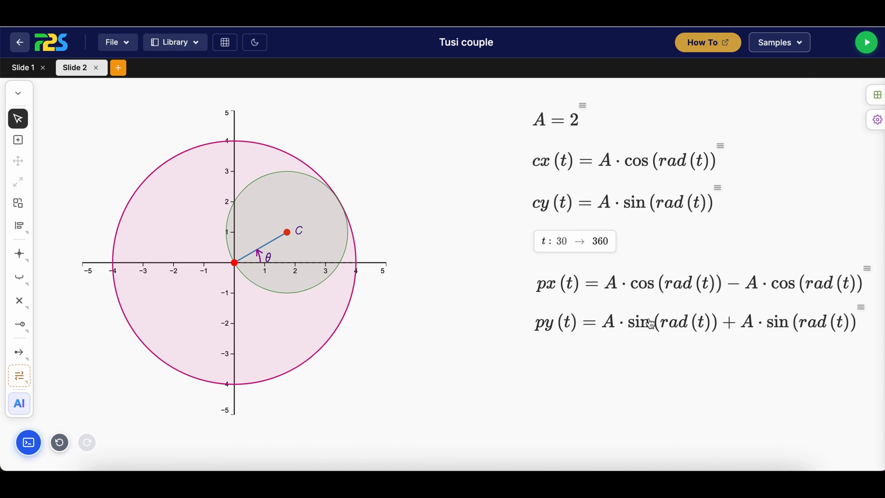
# Add a function-based point to the graph with an input value of 0
pyautogui.click(369, 331)
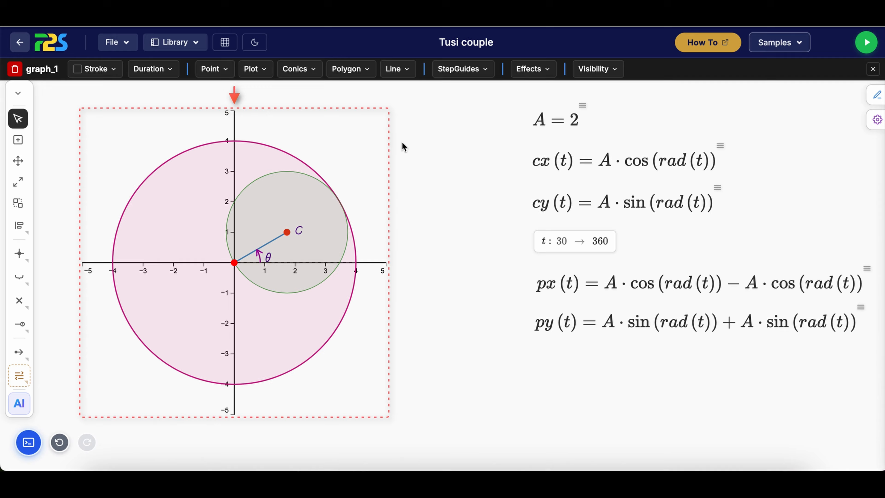
pyautogui.click(224, 66)
pyautogui.click(258, 145)
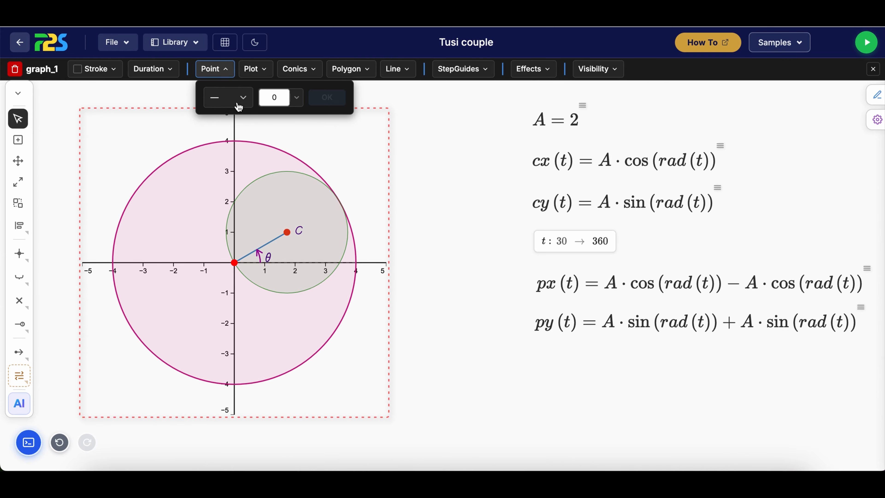
pyautogui.click(239, 105)
pyautogui.click(236, 169)
pyautogui.click(327, 97)
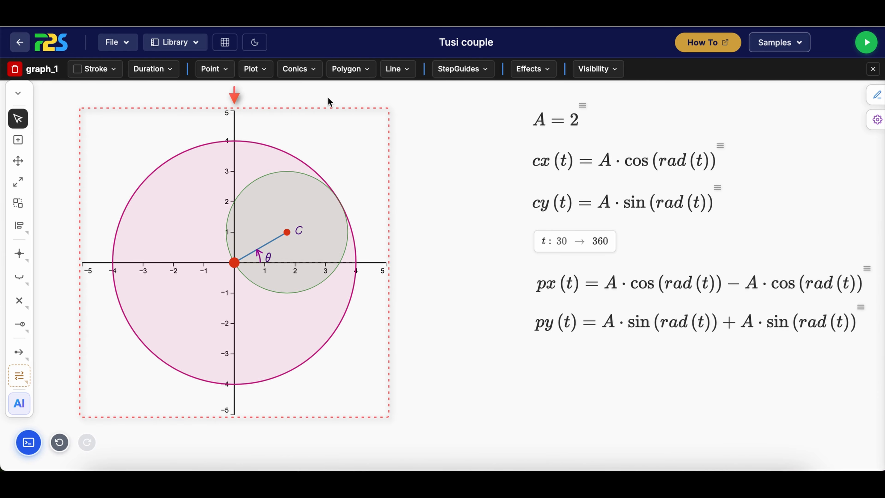
# Define the new point by functions for both coordinates, with px for X and py for Y
pyautogui.click(475, 360)
pyautogui.click(234, 262)
pyautogui.click(279, 352)
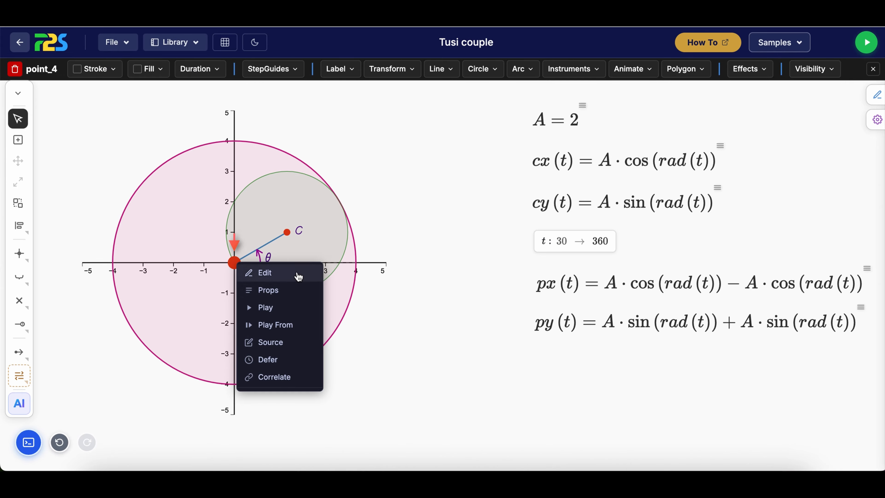
pyautogui.click(264, 272)
pyautogui.click(734, 237)
pyautogui.click(742, 273)
pyautogui.click(749, 296)
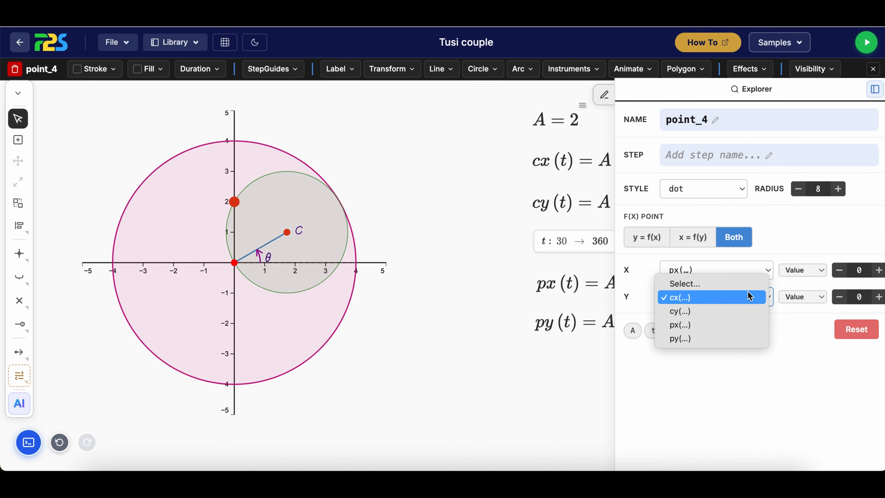
pyautogui.click(749, 338)
# Use the variable t as the input of both px and py, and reduce the point's radius to 5
pyautogui.click(803, 270)
pyautogui.click(805, 283)
pyautogui.click(855, 271)
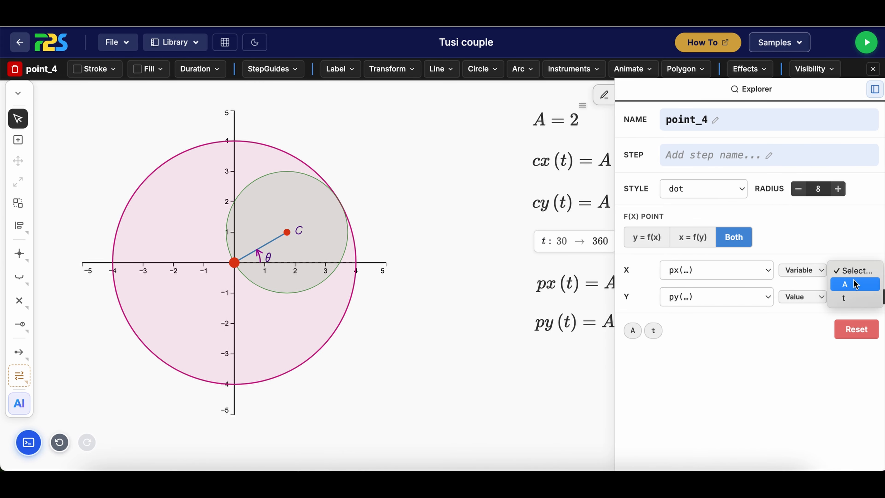
pyautogui.click(843, 298)
pyautogui.click(803, 296)
pyautogui.click(801, 310)
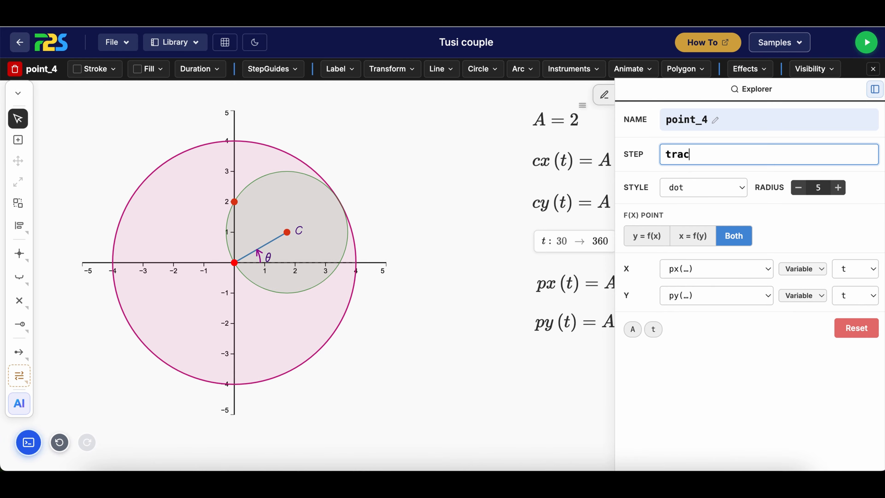
# Enter a step name that identifies the new point as the tracing point
pyautogui.write('point')
pyautogui.click(534, 393)
pyautogui.rightClick(237, 211)
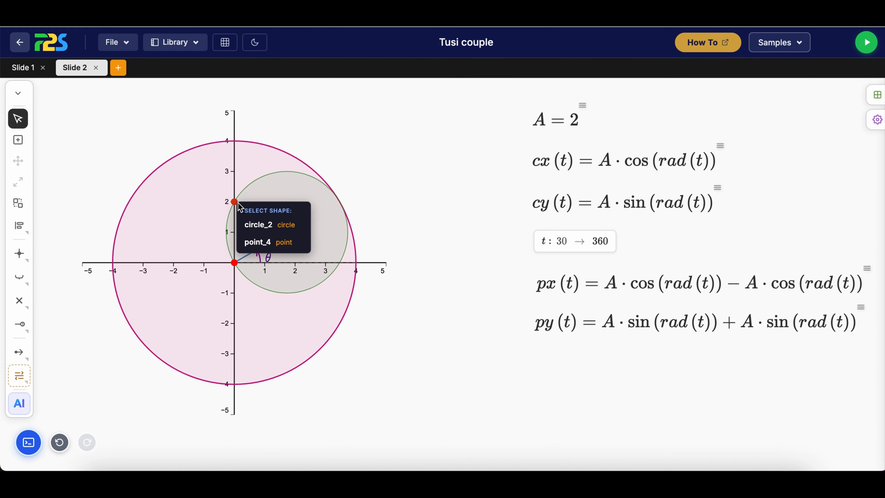
pyautogui.click(265, 243)
pyautogui.click(378, 241)
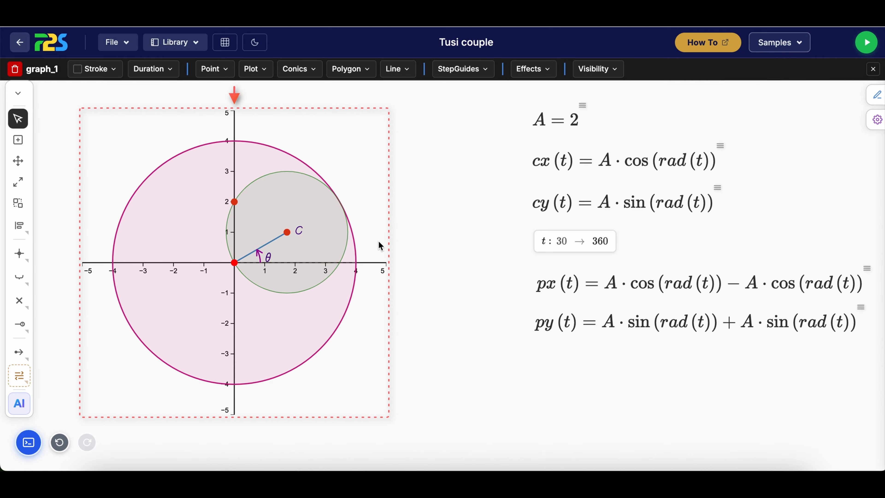
# Draw a line between the rolling circle's centre C and the tracing point on the y-axis
pyautogui.click(18, 203)
pyautogui.click(296, 248)
pyautogui.click(302, 254)
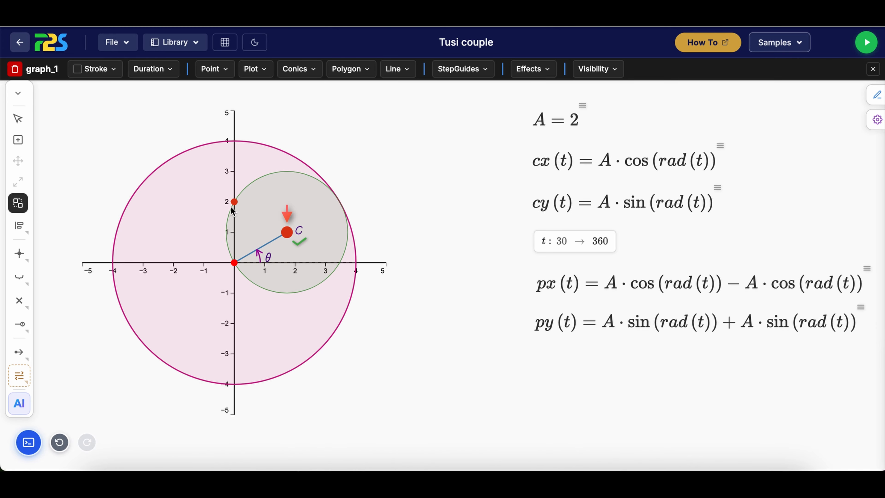
pyautogui.click(234, 201)
pyautogui.click(253, 237)
pyautogui.click(124, 68)
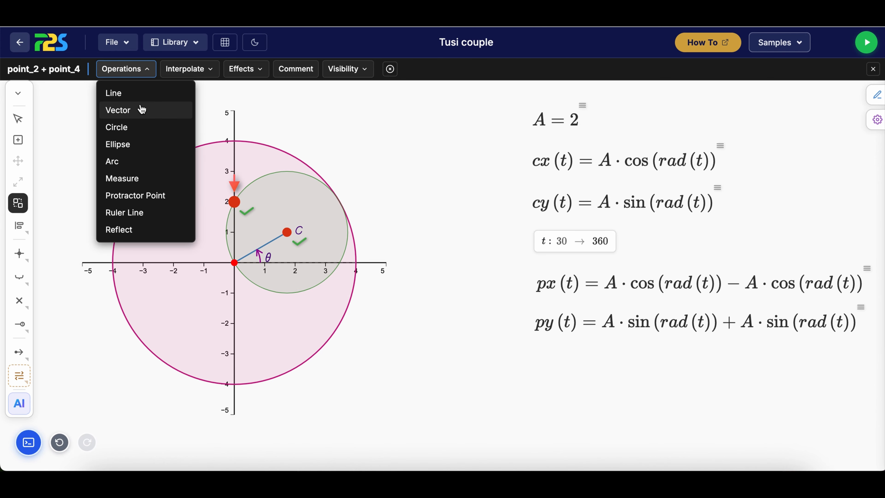
pyautogui.click(141, 109)
pyautogui.click(262, 223)
pyautogui.click(286, 232)
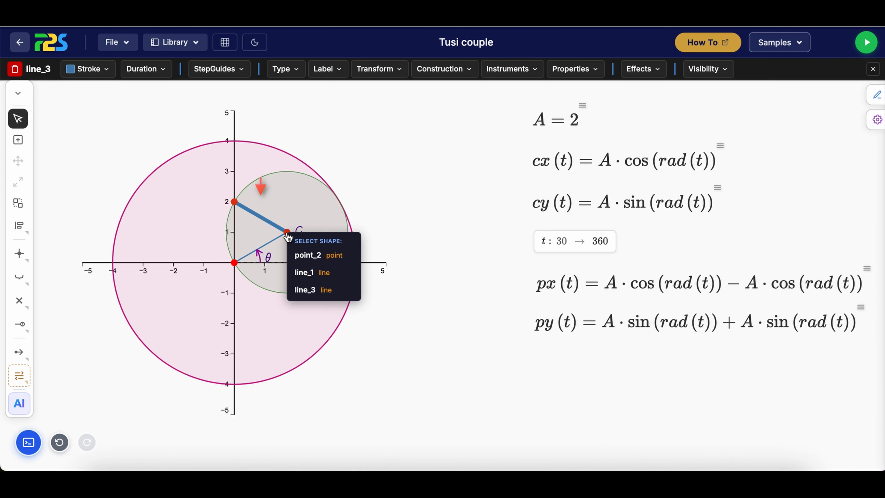
pyautogui.click(174, 209)
# Place a point at (0, 1) on the graph and set its radius to 5
pyautogui.click(17, 140)
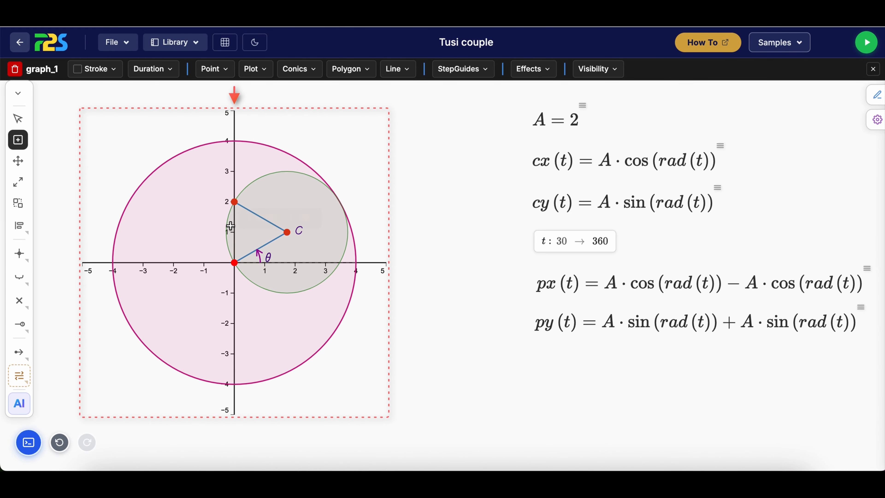
pyautogui.click(234, 232)
pyautogui.press('Escape')
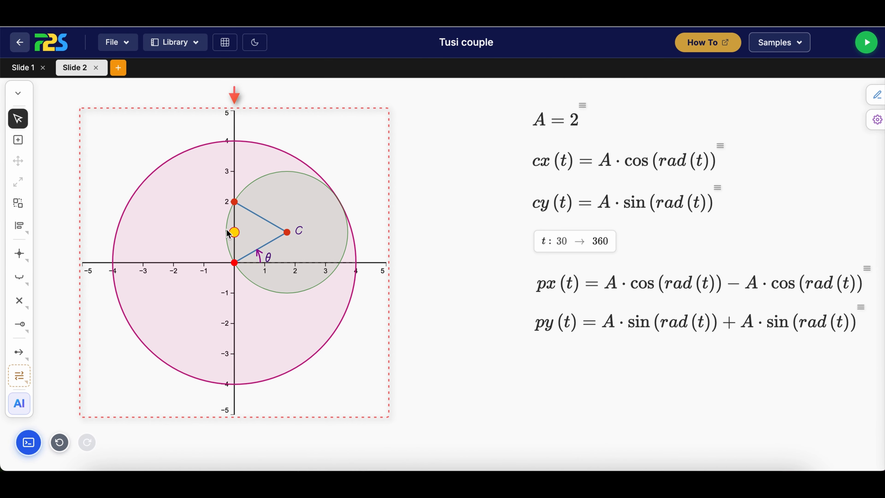
pyautogui.click(234, 232)
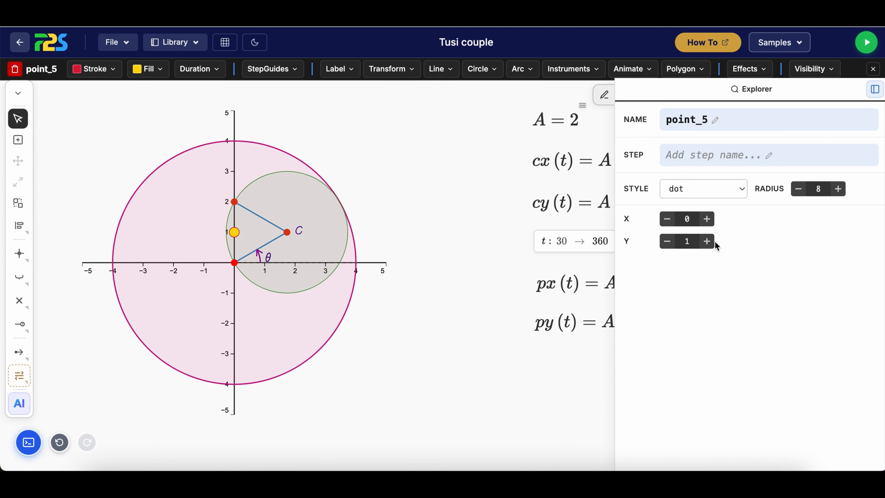
pyautogui.click(798, 188)
pyautogui.click(798, 188)
pyautogui.click(798, 189)
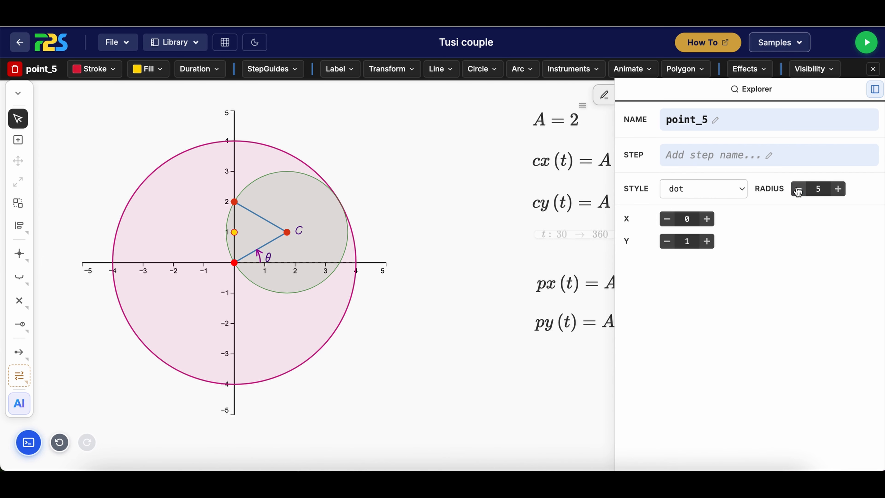
pyautogui.click(500, 237)
# Draw a horizontal line between the point at (0, 1) and centre C
pyautogui.click(234, 232)
pyautogui.click(18, 202)
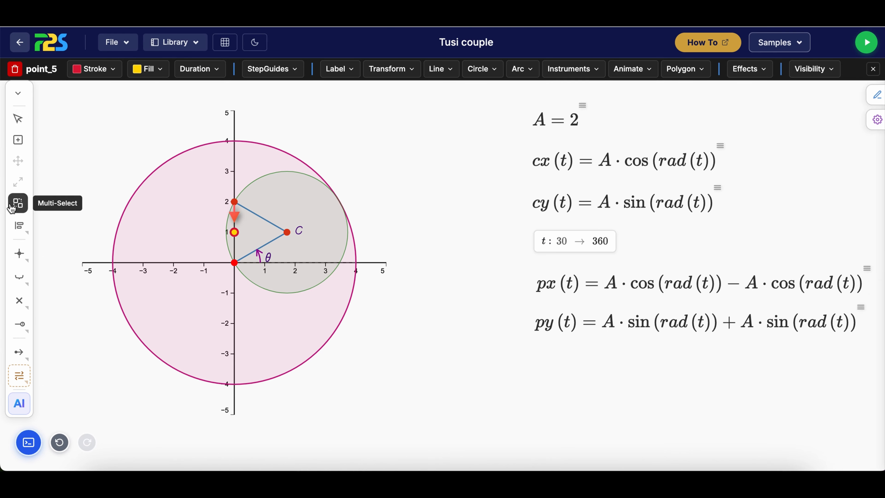
pyautogui.click(288, 234)
pyautogui.click(306, 252)
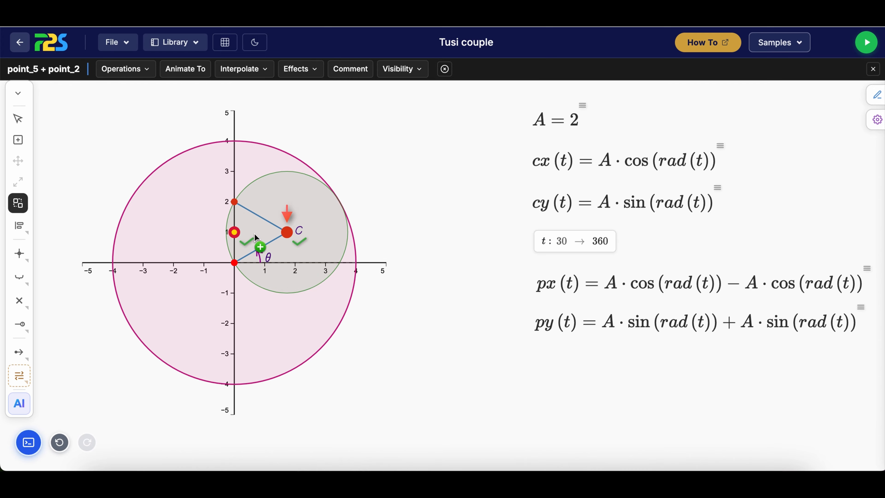
pyautogui.click(135, 70)
pyautogui.click(137, 94)
pyautogui.click(257, 234)
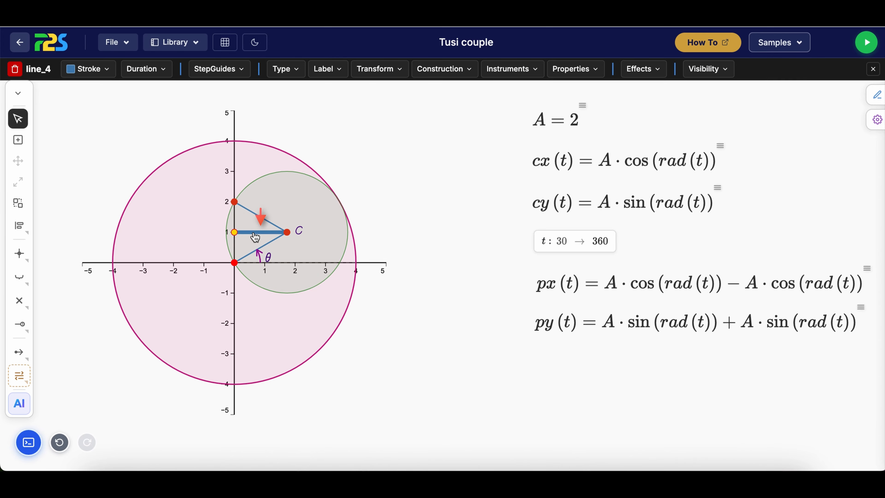
# Defer the helper point at (0, 1)
pyautogui.rightClick(236, 232)
pyautogui.click(254, 259)
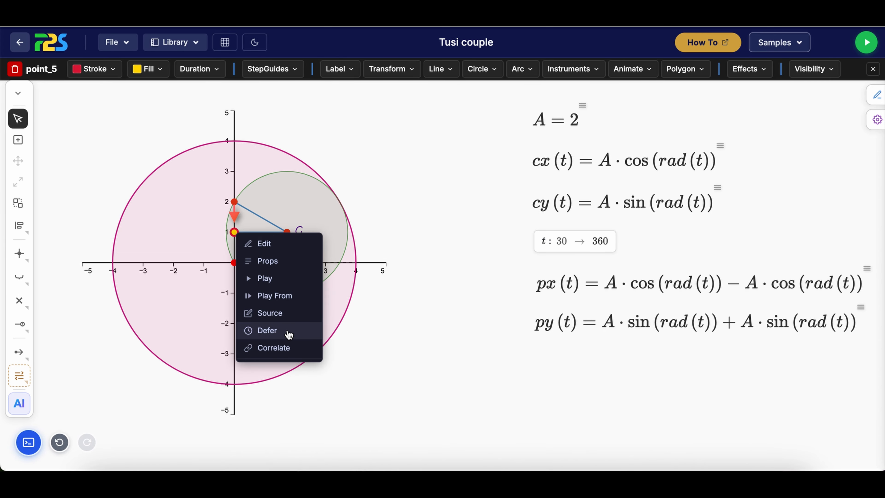
pyautogui.click(296, 334)
# Style the horizontal line to C as a gray dashed stroke, 1px wide with 40% opacity
pyautogui.click(252, 231)
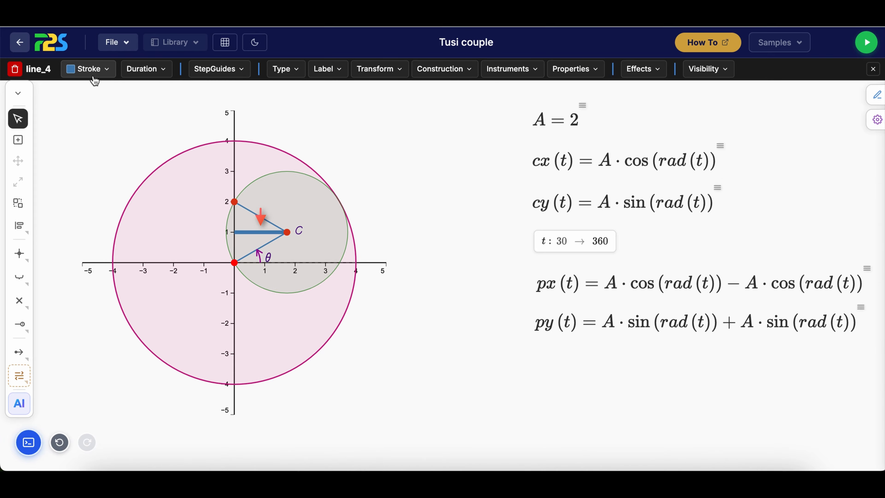
pyautogui.click(89, 69)
pyautogui.click(72, 209)
pyautogui.click(99, 96)
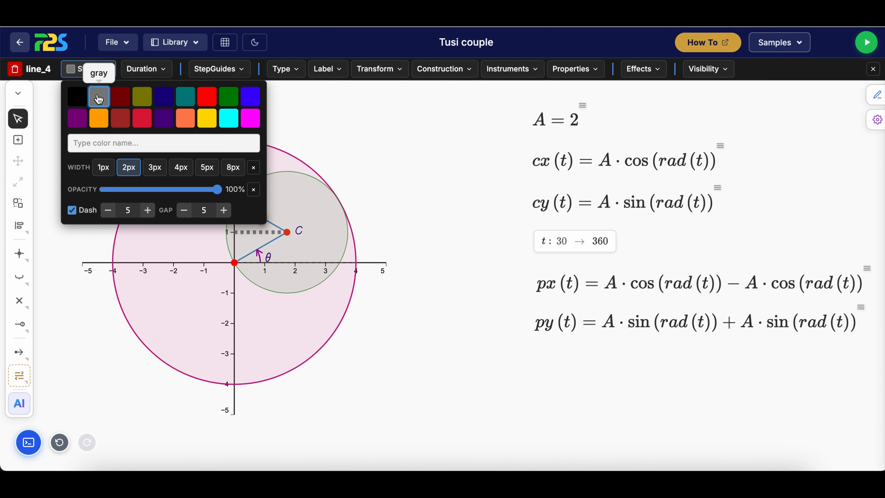
pyautogui.click(103, 167)
pyautogui.click(147, 190)
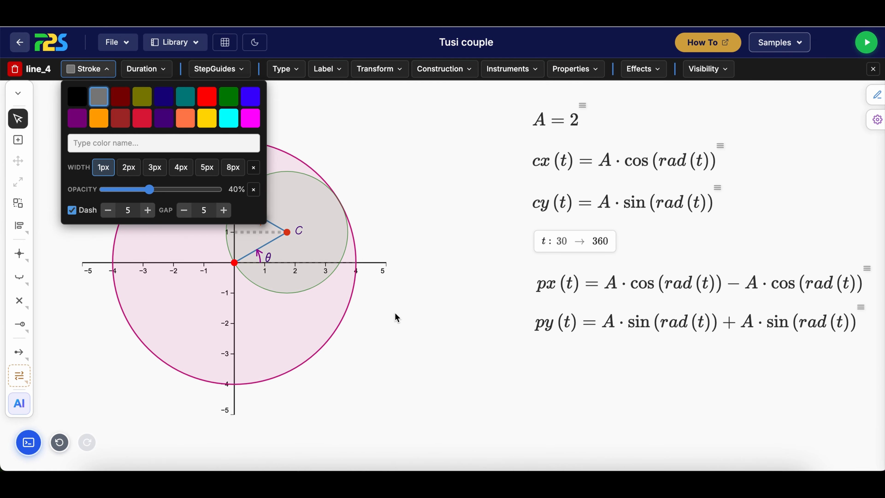
pyautogui.click(414, 325)
# Create an angle between the dashed horizontal line and the line from C to the tracing point
pyautogui.click(273, 233)
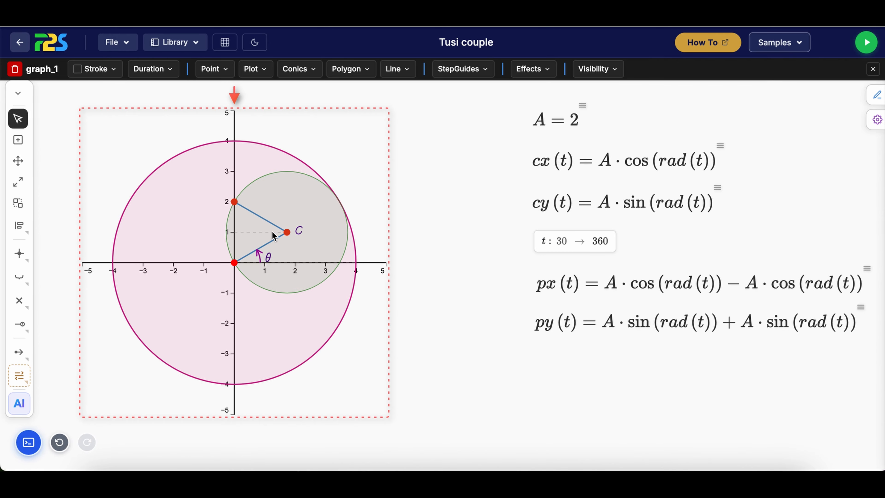
pyautogui.click(20, 207)
pyautogui.click(267, 240)
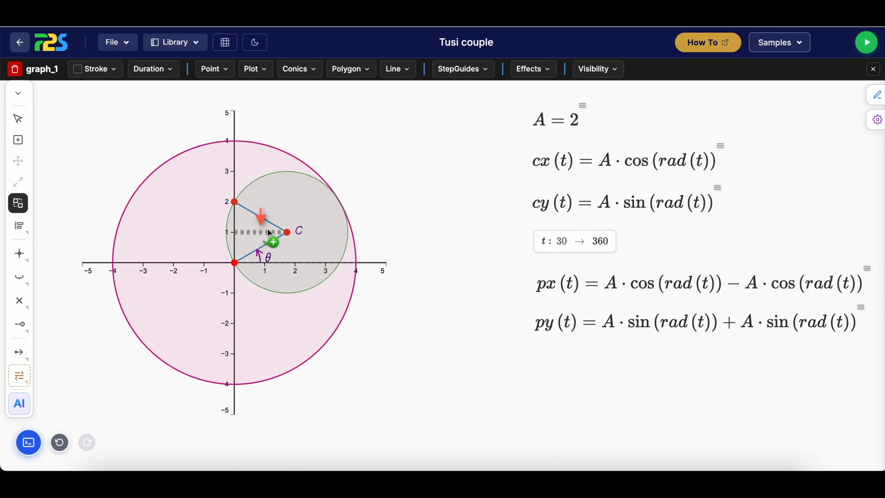
pyautogui.click(269, 222)
pyautogui.click(124, 68)
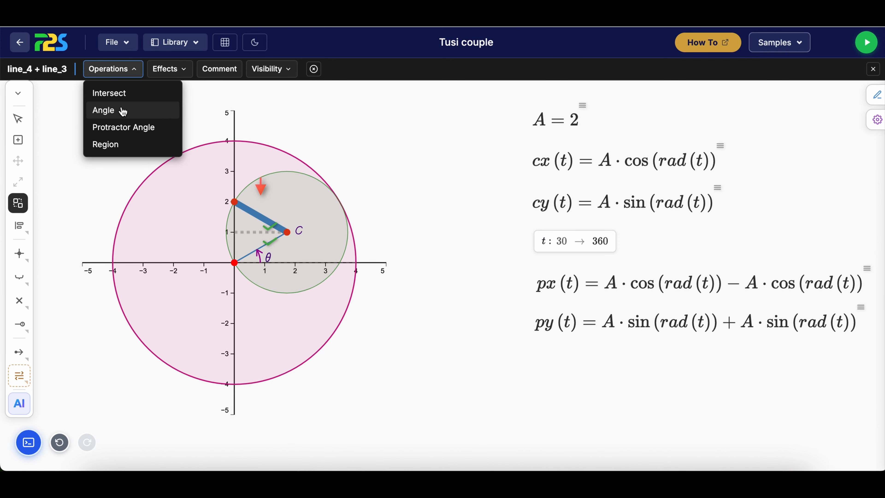
pyautogui.click(122, 110)
# Put an arrowhead at the end of the new angle arc at C
pyautogui.rightClick(264, 225)
pyautogui.click(295, 269)
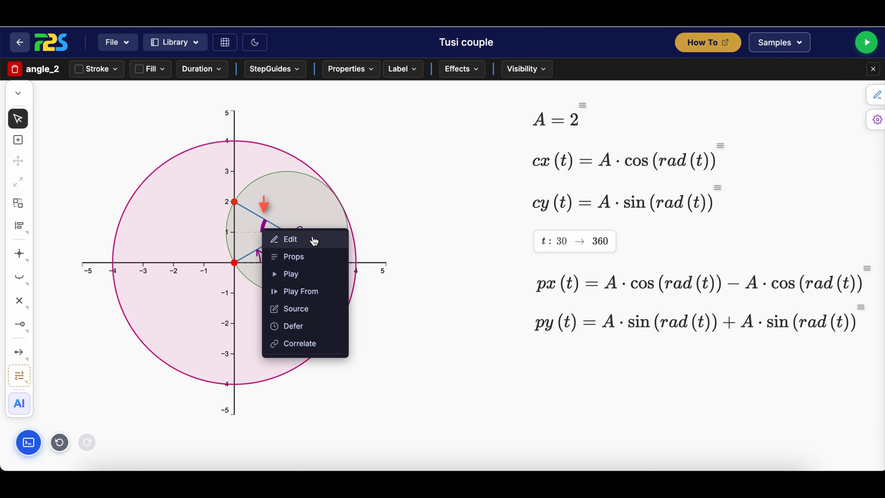
pyautogui.click(312, 240)
pyautogui.click(664, 225)
pyautogui.click(699, 230)
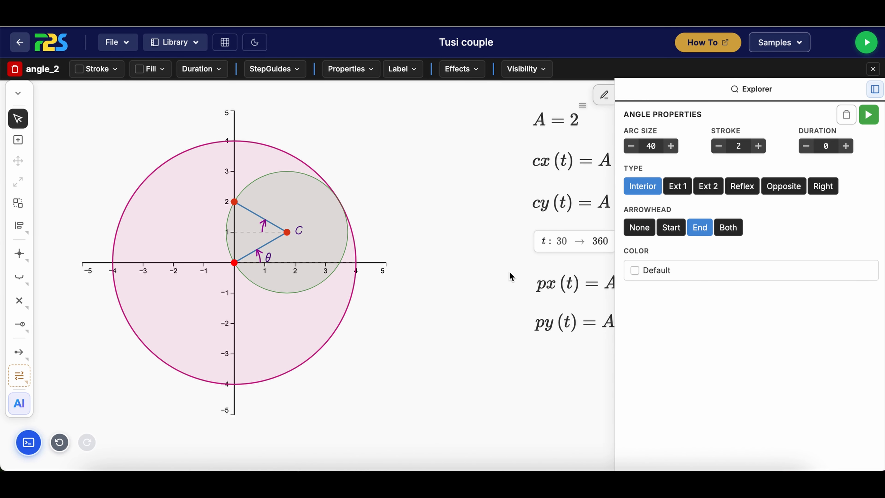
# Set the angle arc's stroke to 1.5 and its arc size to 42
pyautogui.click(718, 146)
pyautogui.click(671, 146)
pyautogui.click(673, 150)
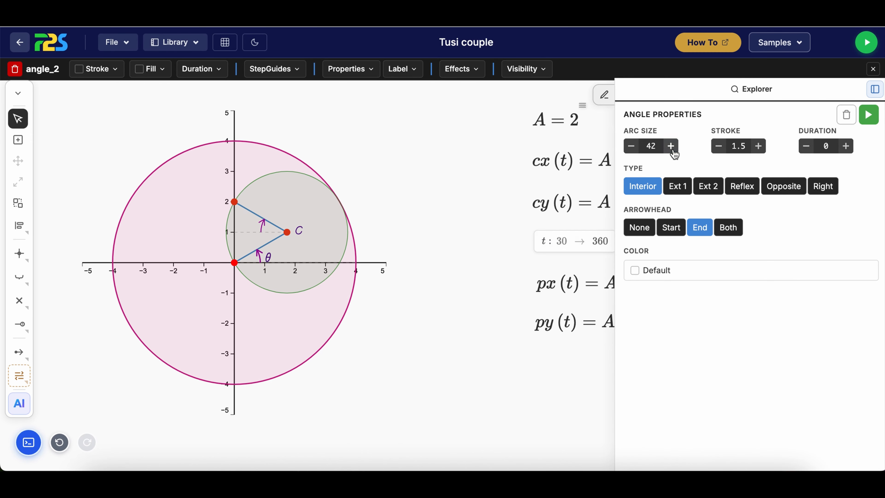
pyautogui.click(349, 359)
# Add a theta label at the angle arc between the dashed horizontal line and the line to the tracing point
pyautogui.click(261, 226)
pyautogui.click(413, 66)
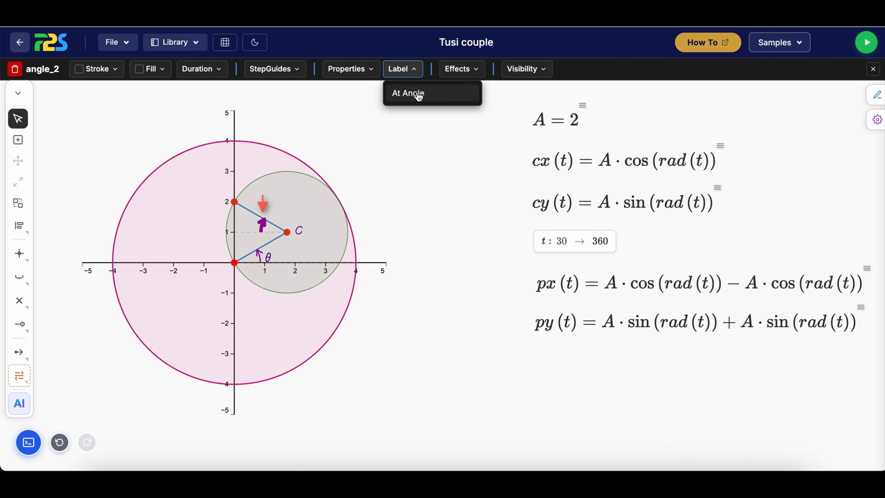
pyautogui.click(417, 94)
# Set the new theta label's offset to x -1.5 and y -0.5, and its font size to 14
pyautogui.rightClick(275, 238)
pyautogui.click(303, 278)
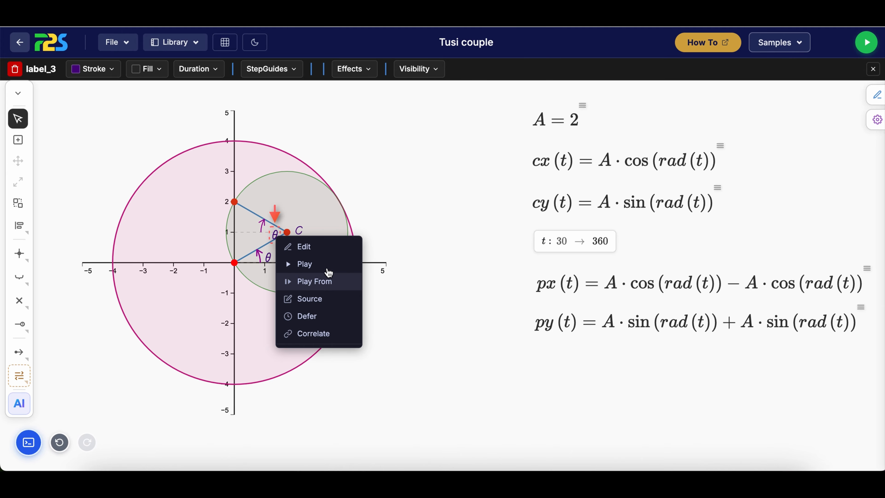
pyautogui.click(309, 247)
pyautogui.click(706, 269)
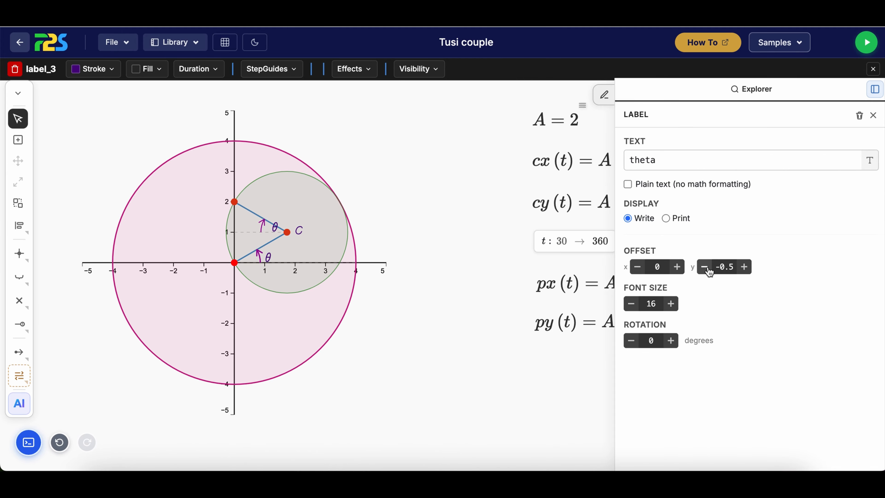
pyautogui.click(640, 267)
pyautogui.click(641, 267)
pyautogui.click(640, 267)
pyautogui.click(631, 303)
pyautogui.click(631, 304)
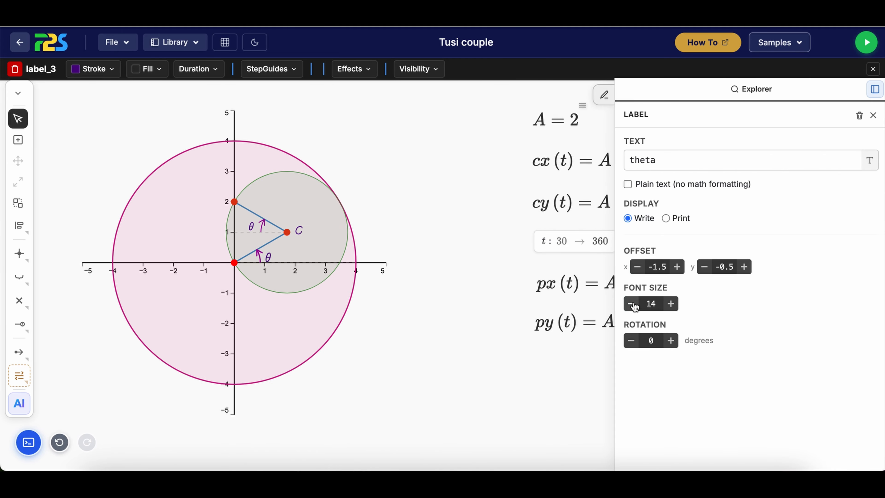
pyautogui.click(676, 267)
pyautogui.click(637, 267)
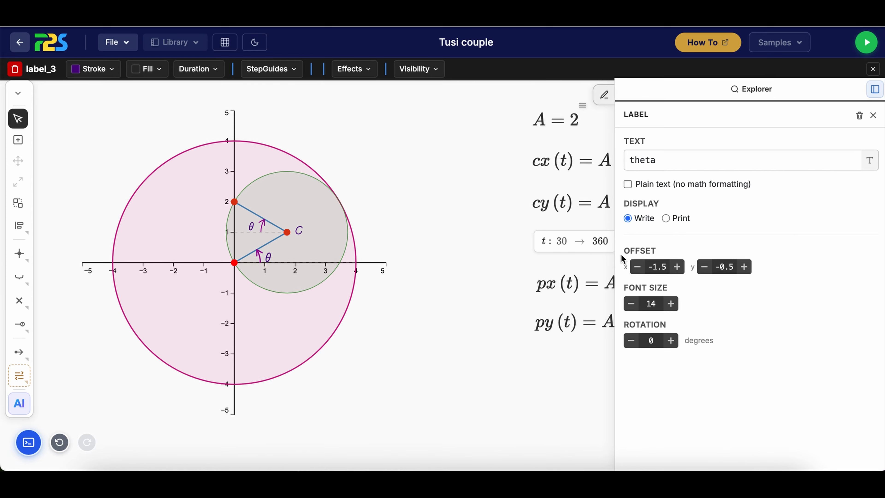
pyautogui.click(495, 289)
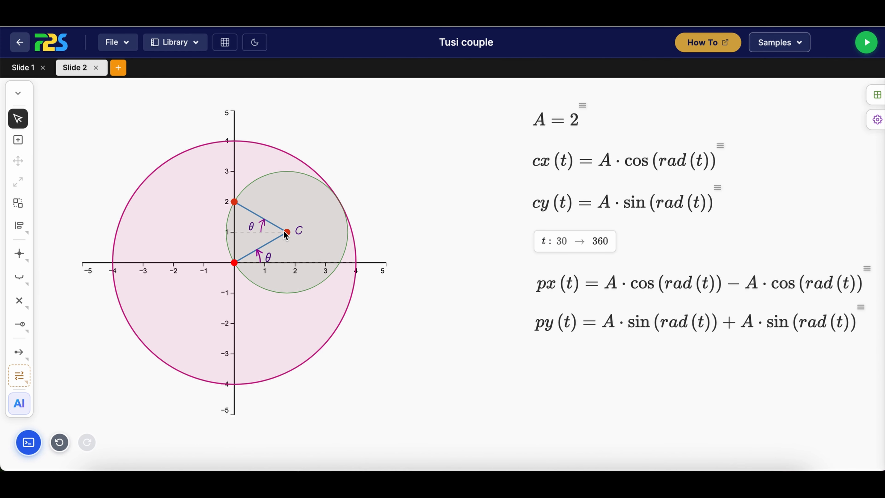
# Project point C onto the dashed horizontal line along the x-axis
pyautogui.click(18, 203)
pyautogui.click(287, 231)
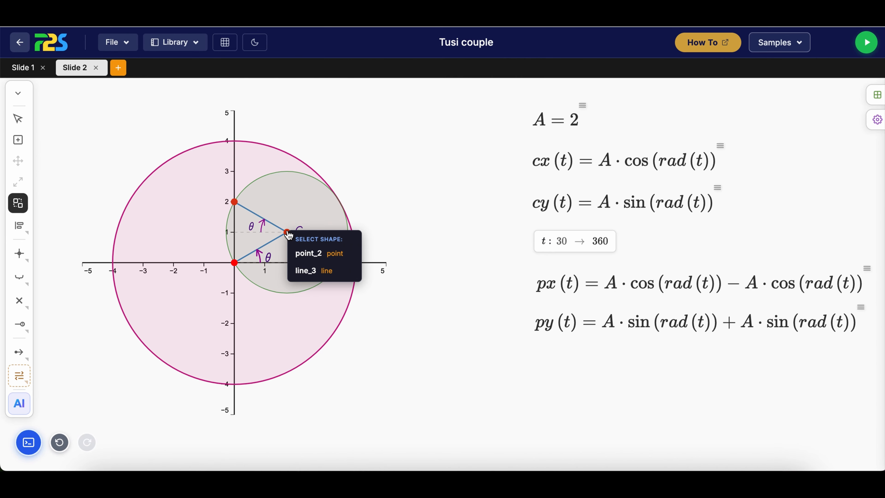
pyautogui.click(300, 254)
pyautogui.click(292, 261)
pyautogui.click(292, 263)
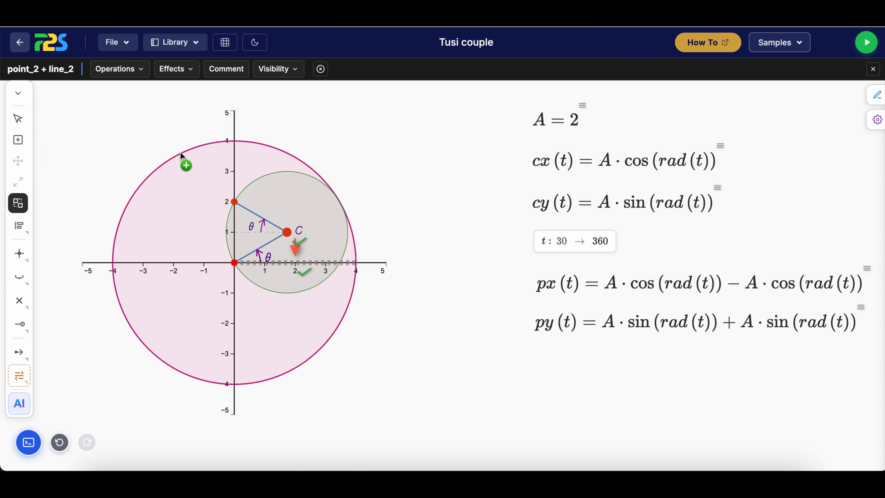
pyautogui.click(124, 69)
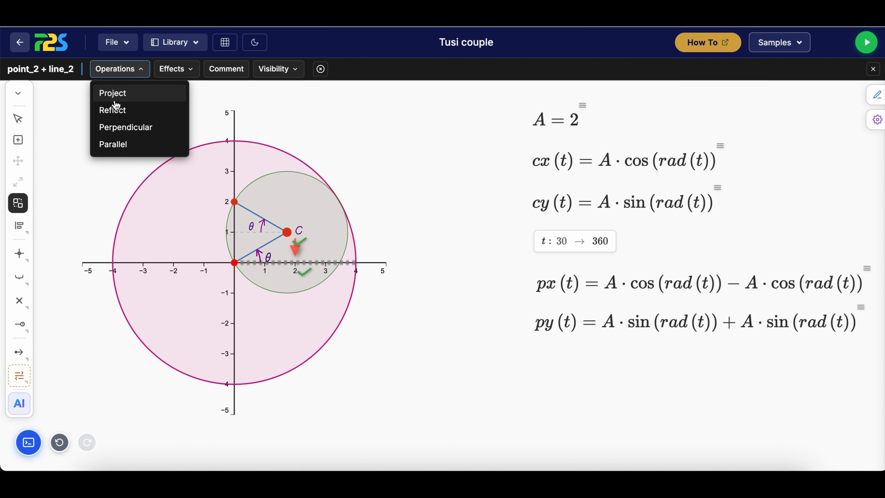
pyautogui.click(146, 98)
pyautogui.click(286, 263)
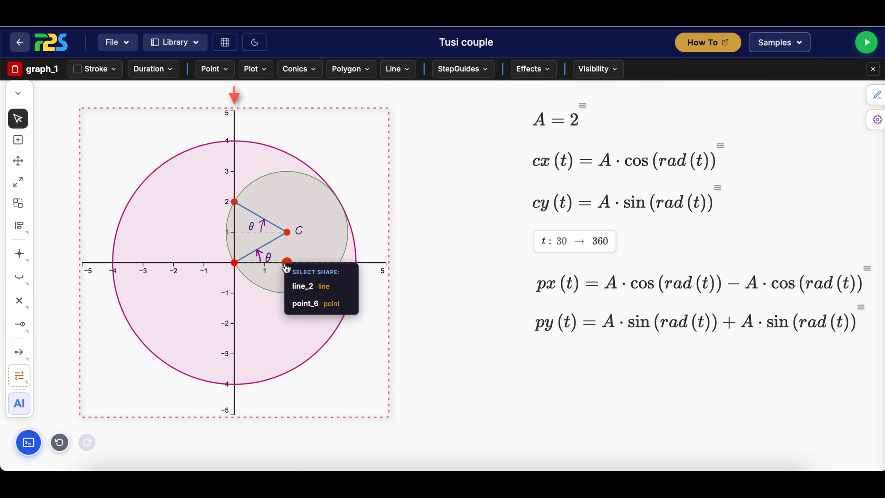
pyautogui.click(283, 283)
pyautogui.click(237, 264)
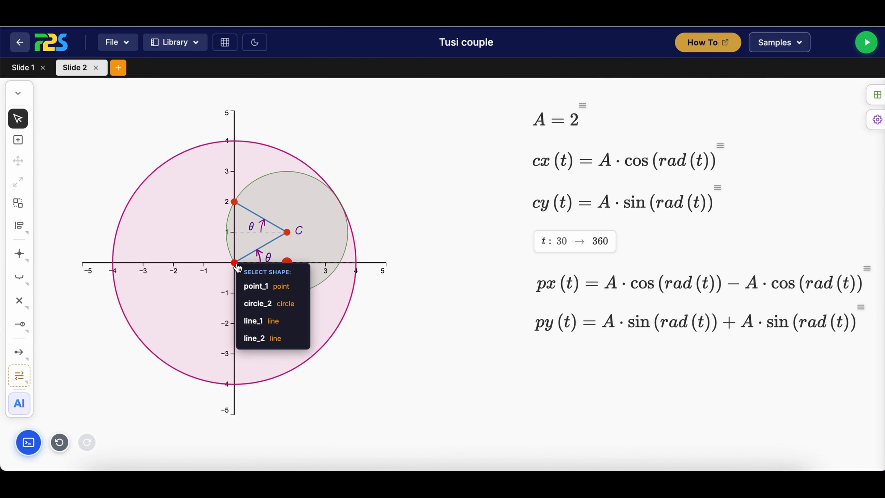
pyautogui.click(259, 287)
pyautogui.click(289, 264)
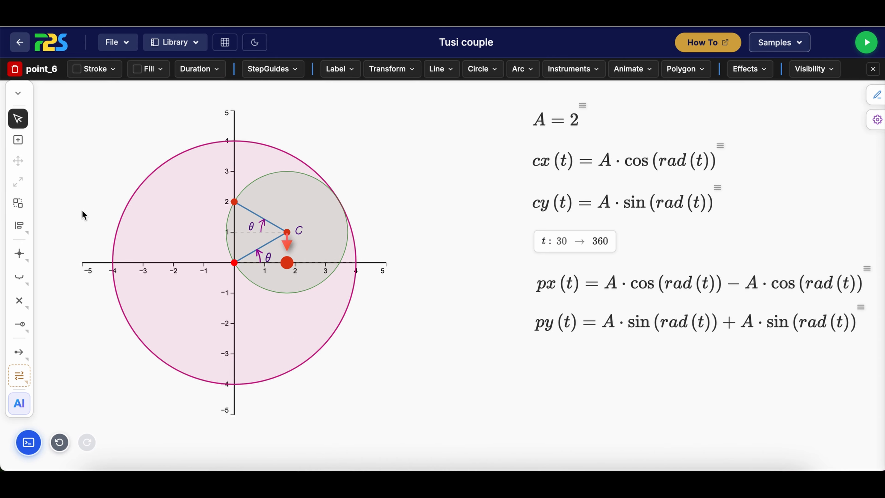
# Create a triangular polygon from the origin, C's projection on the x-axis and C, and hide the projected point
pyautogui.click(18, 204)
pyautogui.click(234, 262)
pyautogui.click(256, 277)
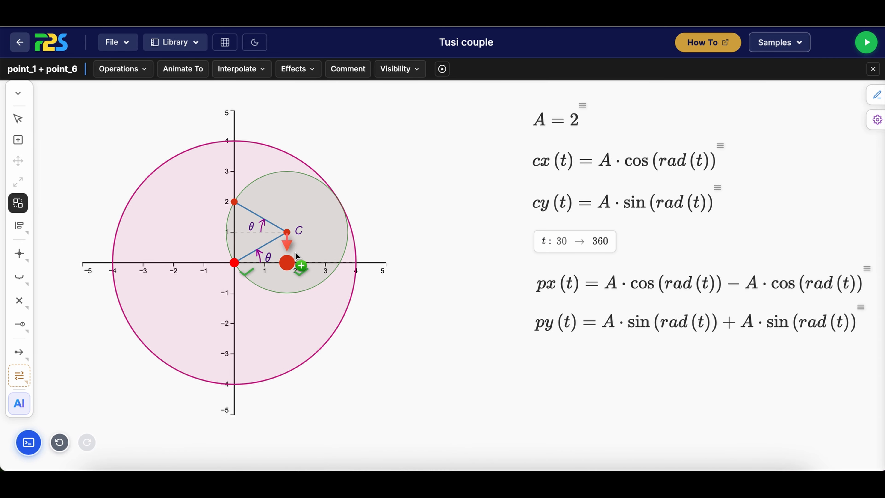
pyautogui.click(288, 233)
pyautogui.click(308, 254)
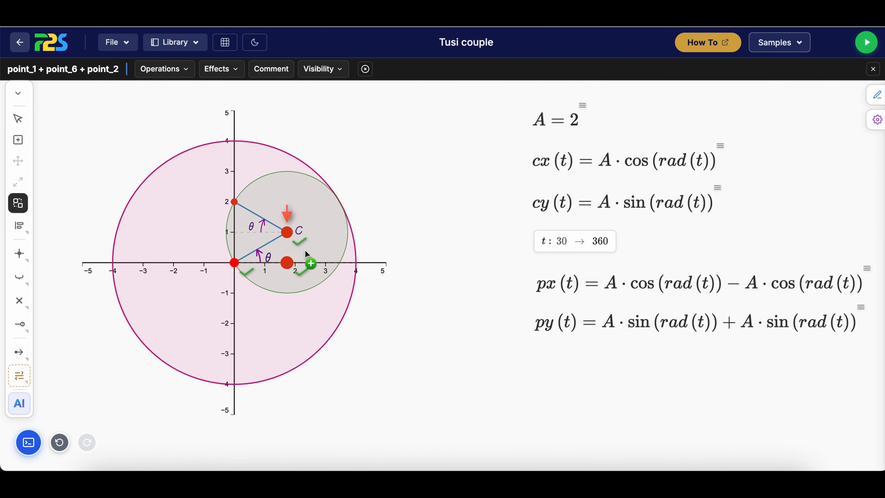
pyautogui.click(169, 70)
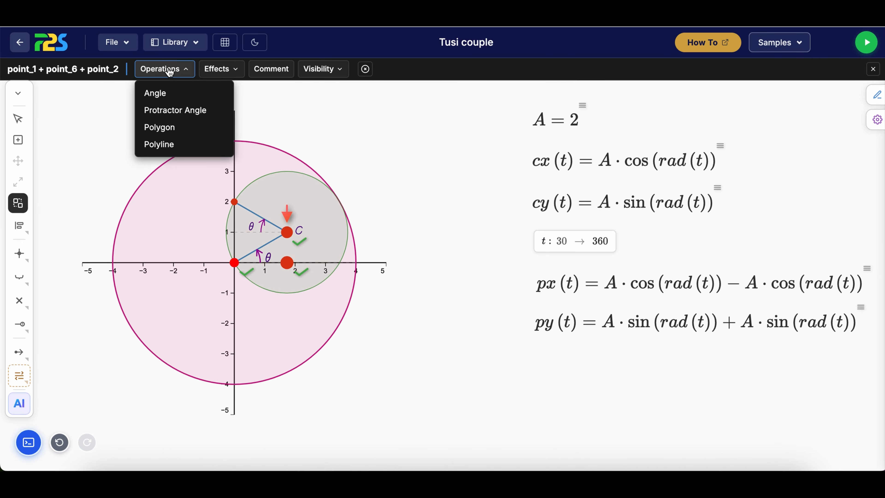
pyautogui.click(196, 134)
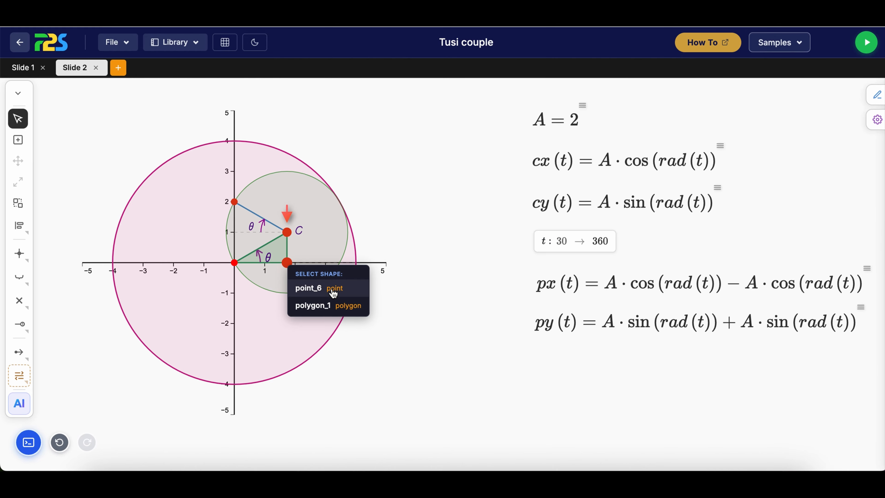
pyautogui.click(314, 288)
pyautogui.click(345, 376)
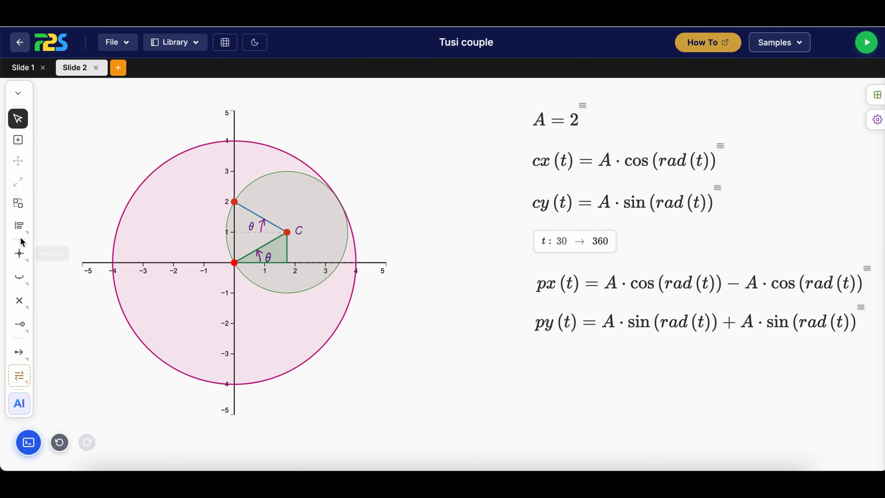
# Place a horizontal distance marker just below the triangle's base, spanning from the origin to C's projection
pyautogui.moveTo(28, 285)
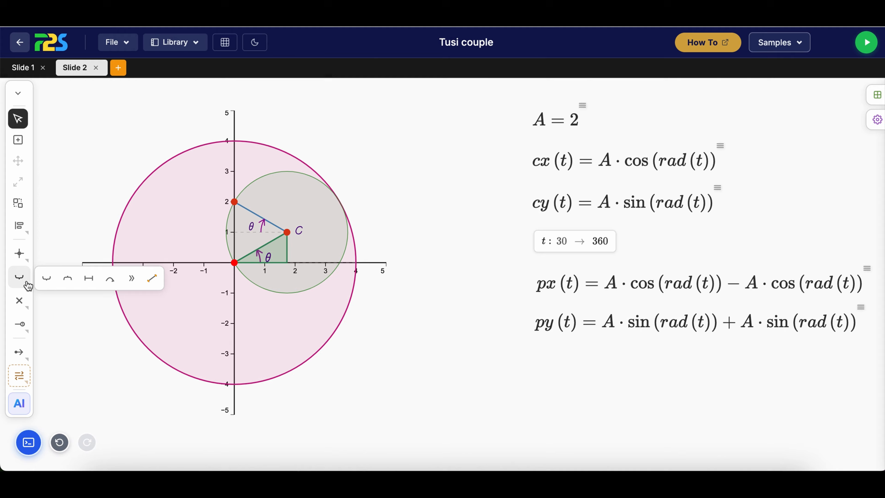
pyautogui.click(89, 278)
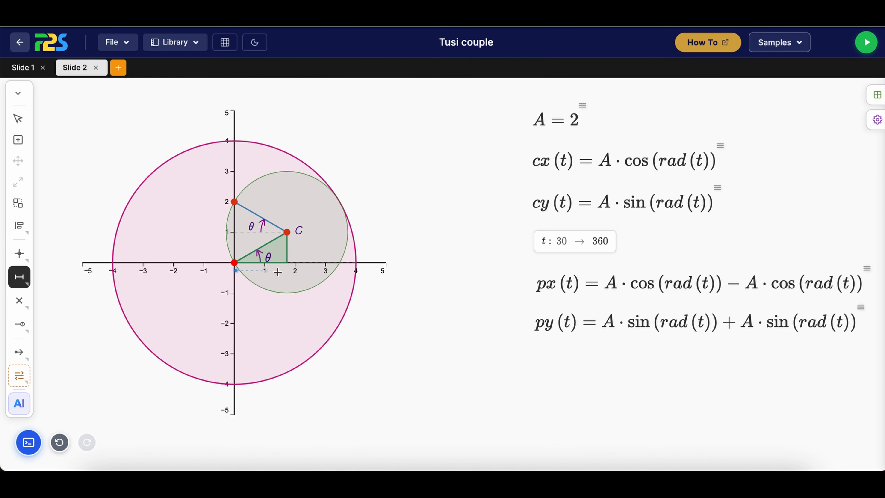
pyautogui.click(287, 270)
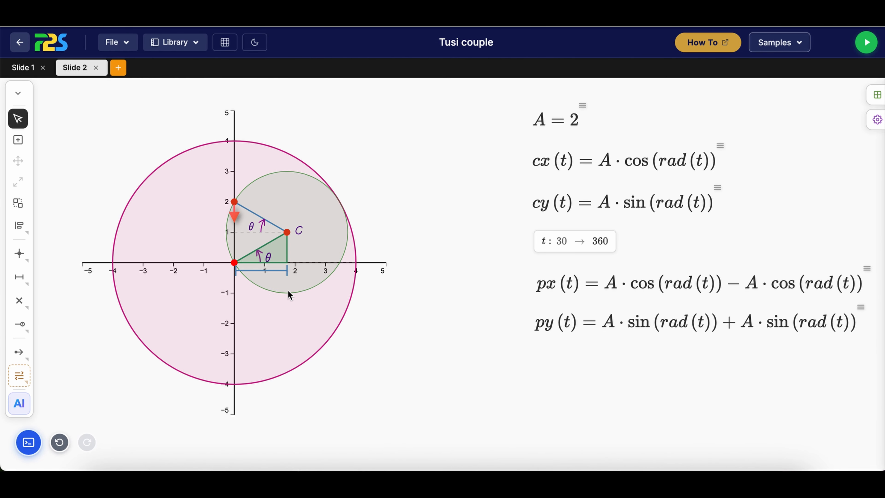
# Give the horizontal distance marker arrowheads at both ends and a thinner stroke
pyautogui.click(272, 278)
pyautogui.rightClick(272, 278)
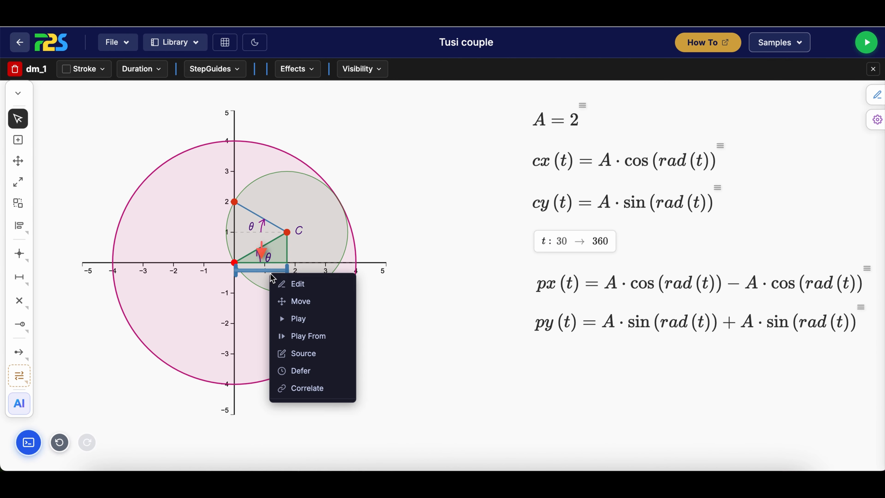
pyautogui.click(289, 281)
pyautogui.click(727, 226)
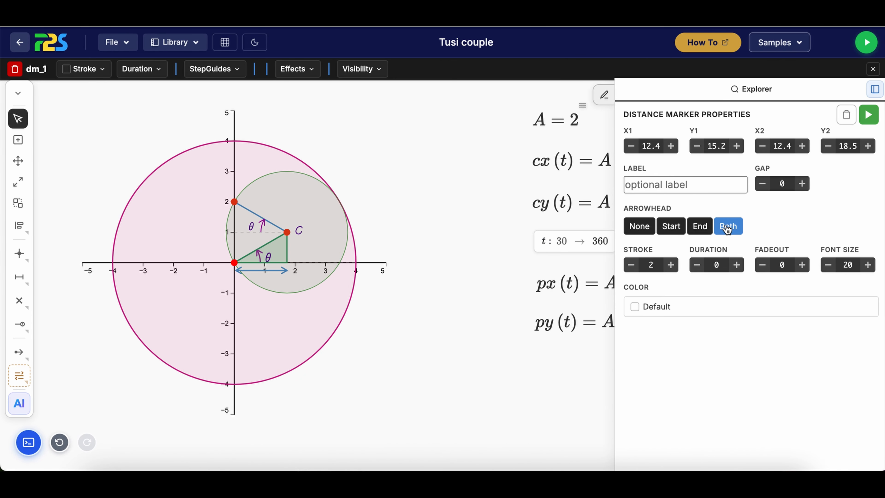
pyautogui.click(636, 265)
pyautogui.click(636, 265)
pyautogui.click(472, 291)
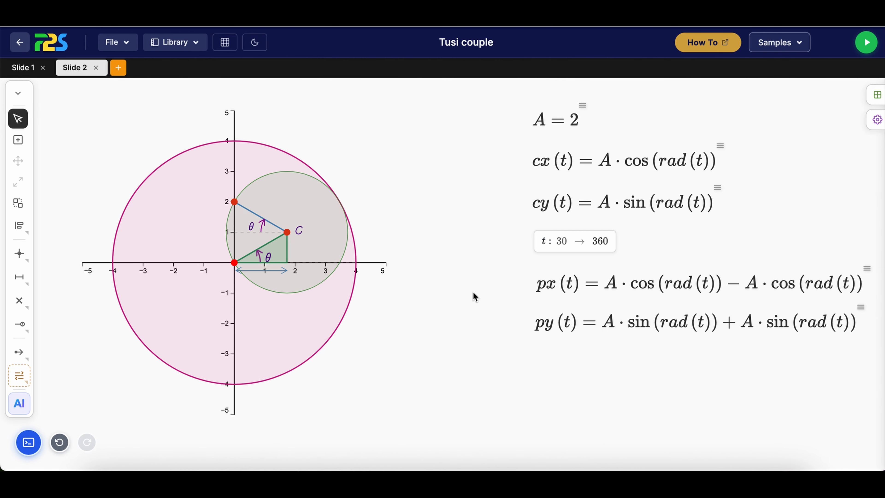
# Write the expression a cos(theta) and place it just below the horizontal distance marker
pyautogui.click(875, 98)
pyautogui.write('a cos(theta)')
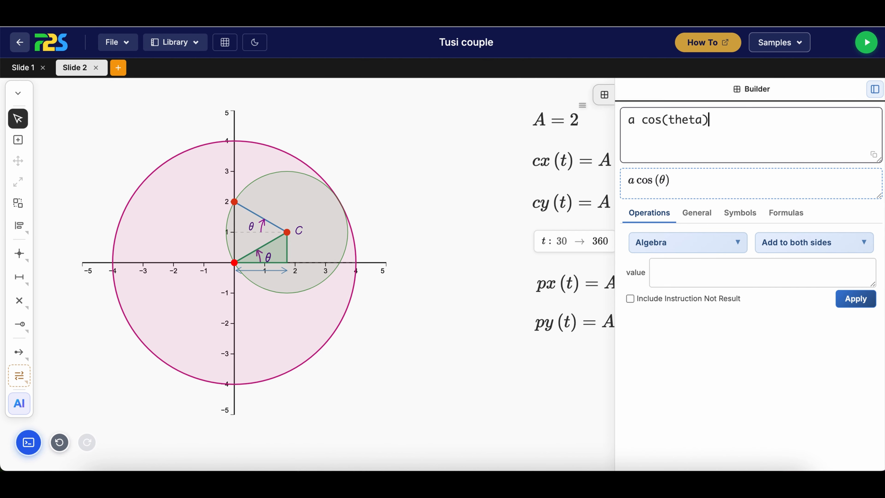
pyautogui.moveTo(648, 181); pyautogui.dragTo(243, 275)
# Reduce the font size of the a cos(theta) expression so it fits beneath the distance marker
pyautogui.rightClick(266, 286)
pyautogui.click(302, 325)
pyautogui.click(322, 298)
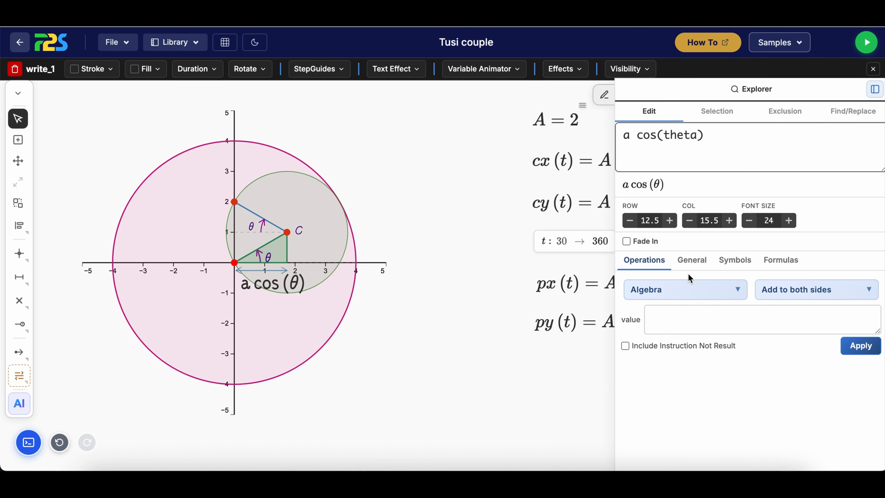
pyautogui.click(747, 220)
pyautogui.click(747, 221)
pyautogui.click(747, 220)
pyautogui.click(747, 220)
pyautogui.click(747, 221)
pyautogui.click(438, 346)
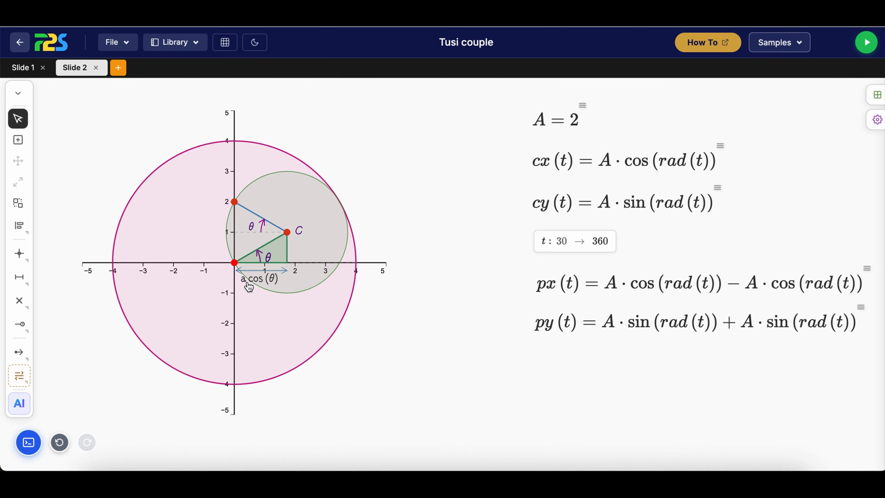
# Place a vertical distance marker beside the triangle's vertical side, from the height of C down to the x-axis
pyautogui.click(19, 277)
pyautogui.click(84, 278)
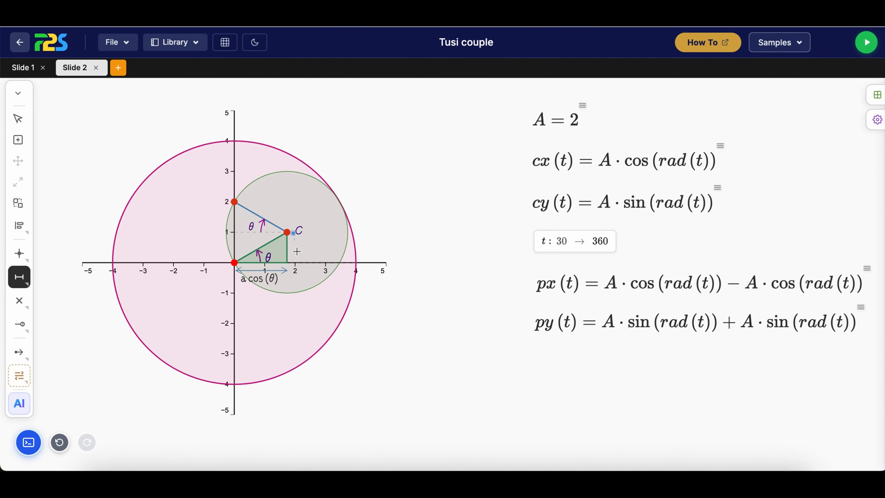
pyautogui.moveTo(297, 251); pyautogui.dragTo(296, 261)
pyautogui.click(295, 261)
# Give the vertical distance marker arrowheads at both ends, a stroke of 1 and a dark navy colour
pyautogui.click(312, 296)
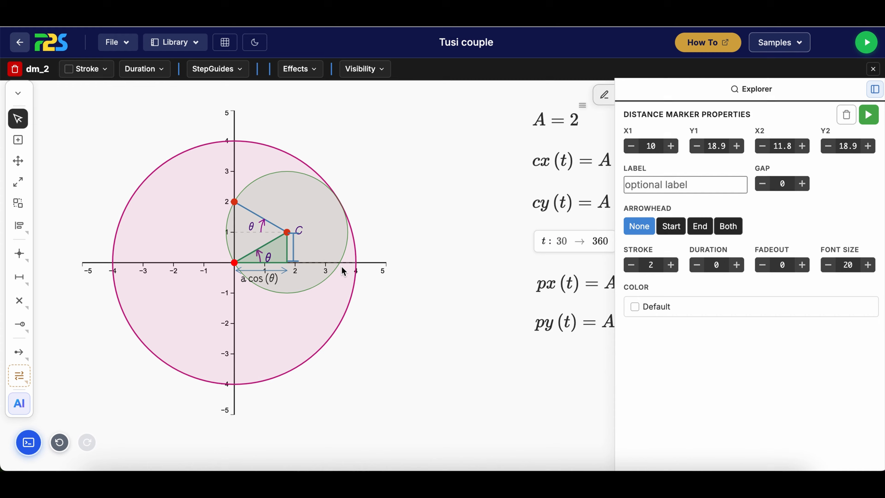
pyautogui.click(727, 226)
pyautogui.click(631, 264)
pyautogui.click(692, 309)
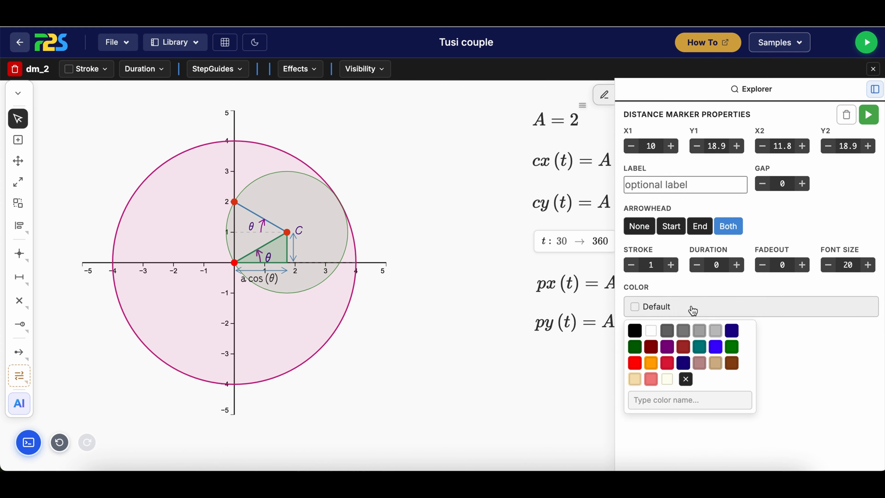
pyautogui.click(685, 361)
pyautogui.click(499, 370)
# Write the expression a sin (theta) and place it beside the vertical distance marker
pyautogui.click(877, 94)
pyautogui.write('a')
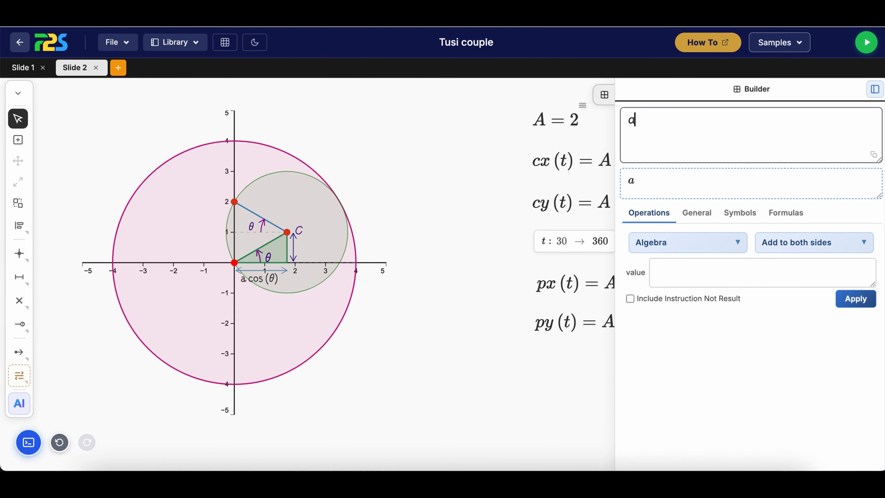
pyautogui.write(' sin (theta)')
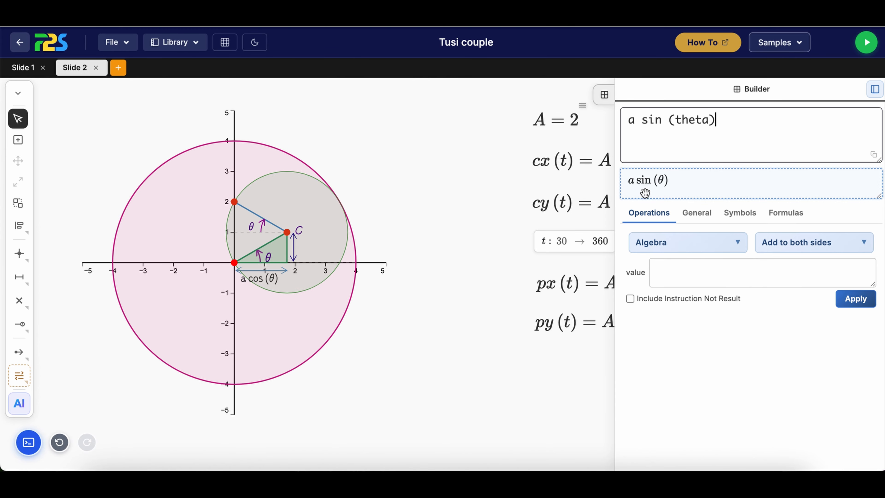
pyautogui.moveTo(644, 193); pyautogui.dragTo(323, 256)
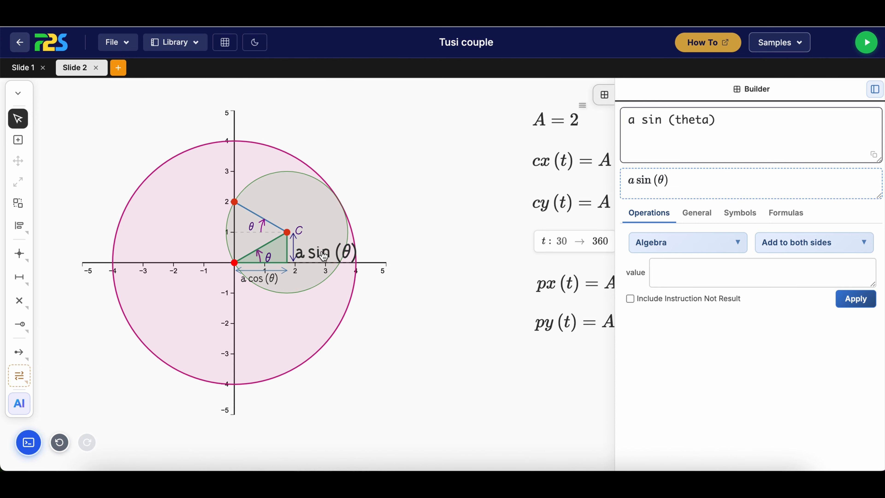
# Set the font size of the a sin (theta) expression to 16
pyautogui.click(323, 257)
pyautogui.rightClick(323, 257)
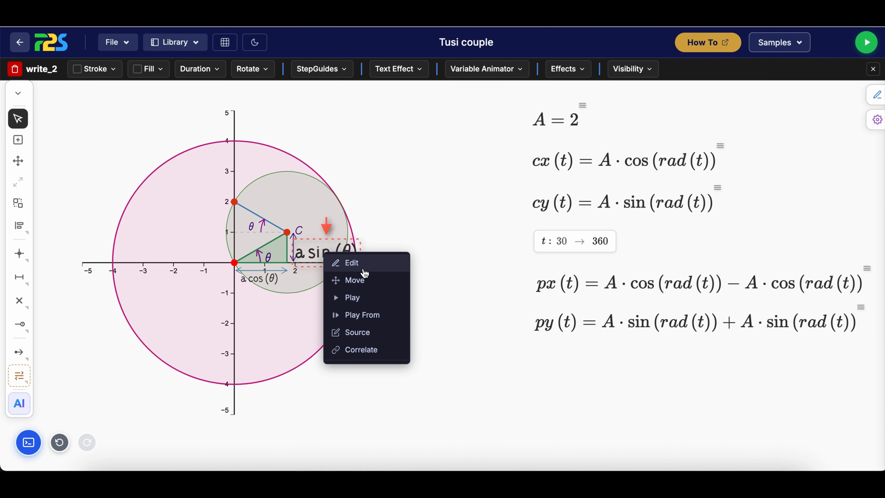
pyautogui.click(359, 261)
pyautogui.click(749, 221)
pyautogui.click(748, 220)
pyautogui.click(749, 220)
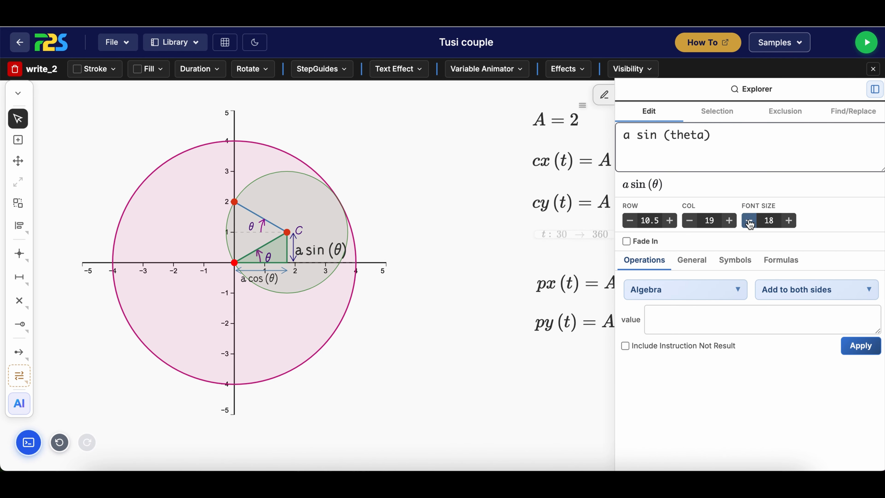
pyautogui.click(749, 220)
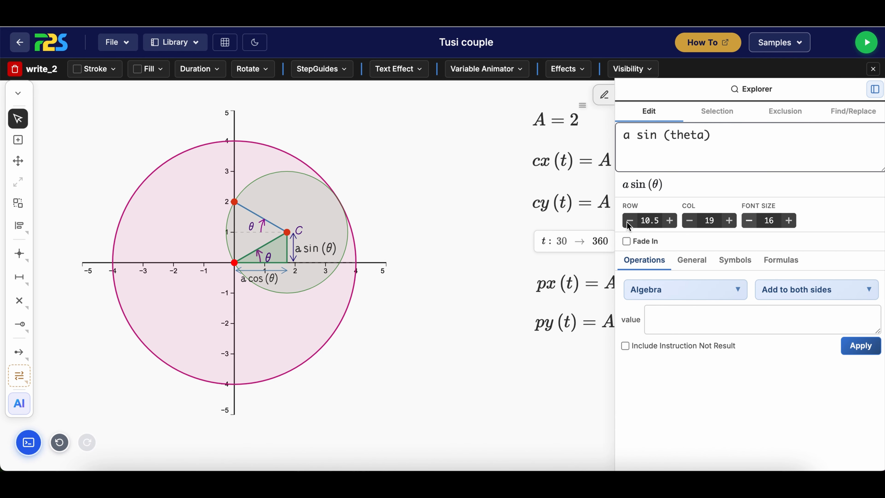
# Place a horizontal distance marker just above the tracing point, from the y-axis across to the x-position of C
pyautogui.click(328, 248)
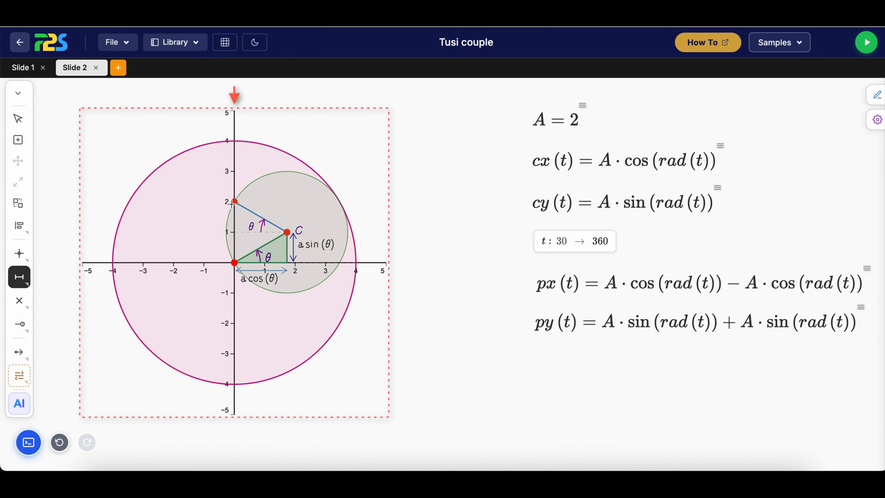
pyautogui.click(288, 192)
pyautogui.click(267, 194)
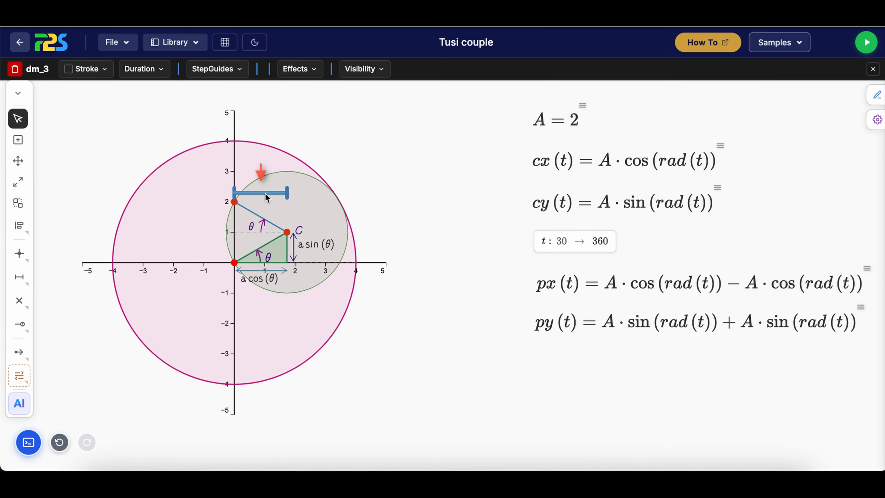
# Give the upper horizontal distance marker arrowheads at both ends, a stroke of 1 and a crimson colour
pyautogui.rightClick(267, 194)
pyautogui.click(292, 207)
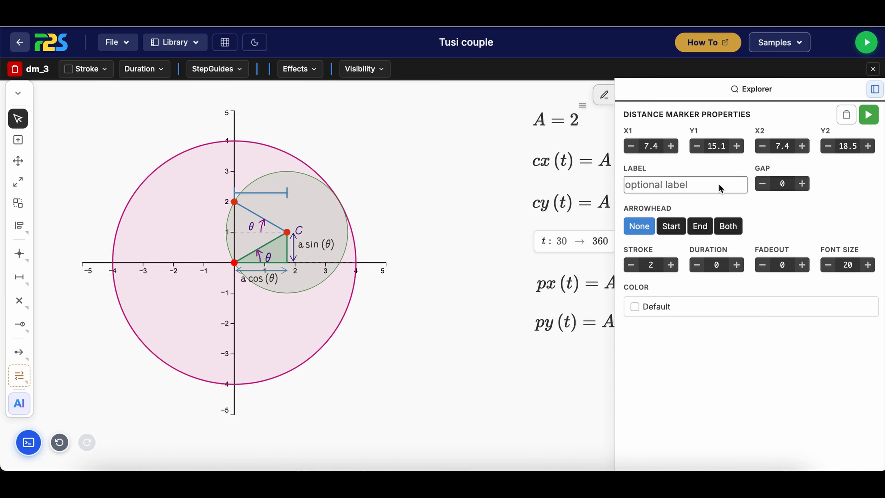
pyautogui.click(729, 226)
pyautogui.click(631, 266)
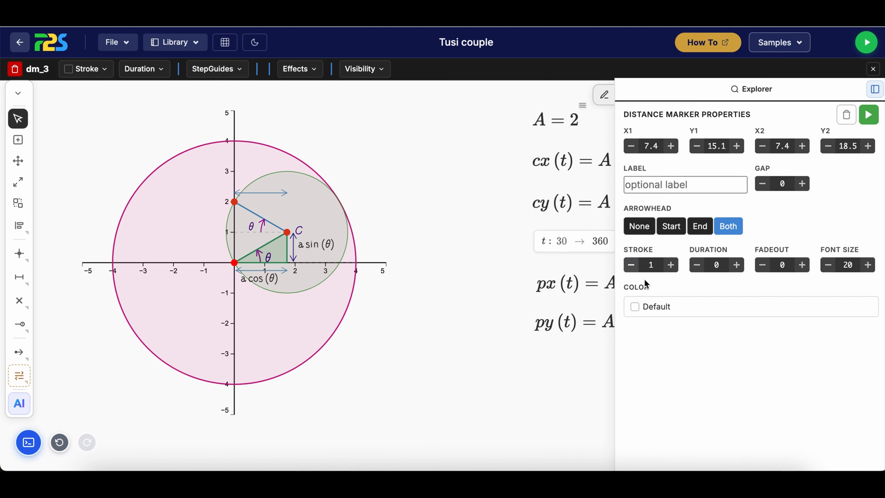
pyautogui.click(662, 306)
pyautogui.click(667, 363)
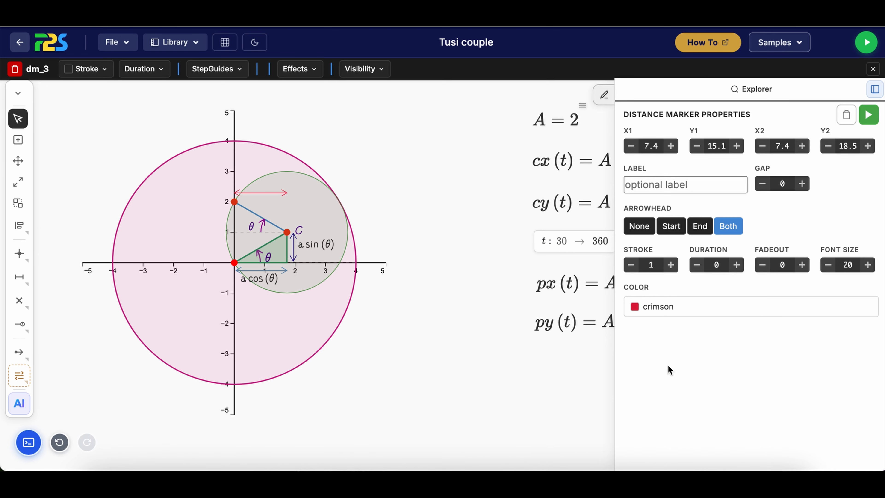
pyautogui.click(489, 346)
# Place a vertical distance marker from the height of the upper horizontal marker down to the height of C
pyautogui.click(19, 276)
pyautogui.click(67, 276)
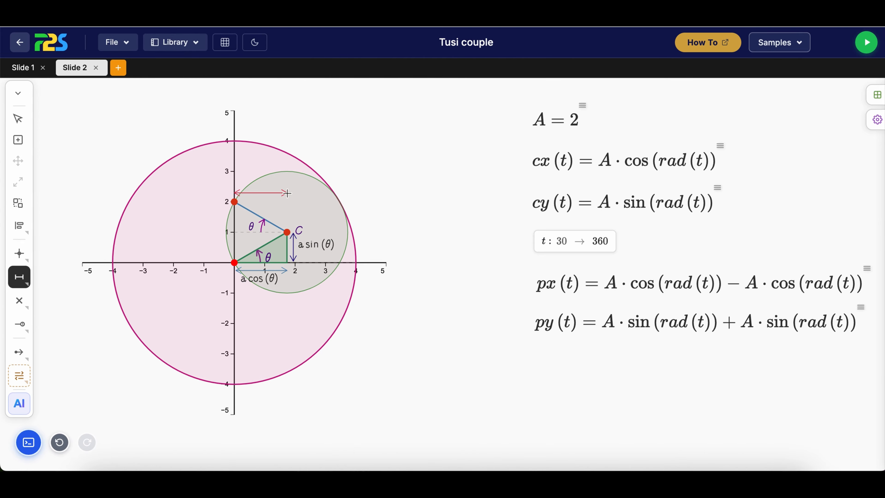
pyautogui.click(292, 230)
pyautogui.click(293, 209)
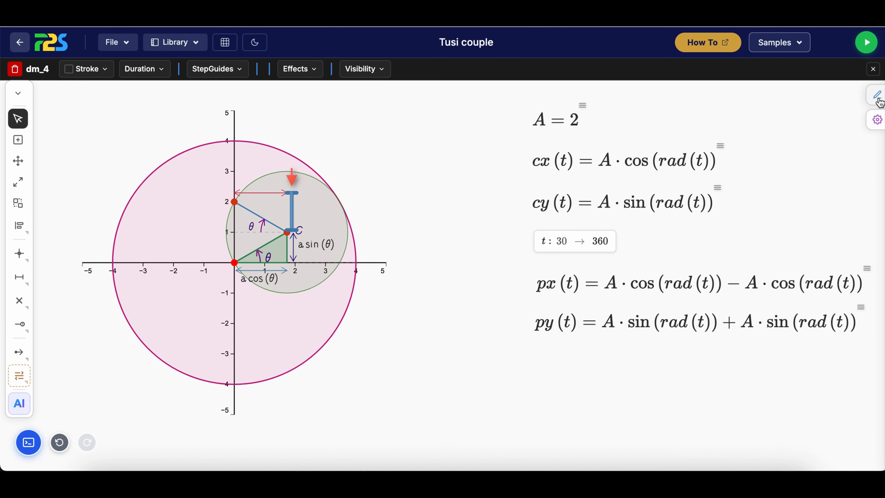
# Give the vertical distance marker above C arrowheads at both ends, a stroke of 1 and a red colour
pyautogui.click(877, 94)
pyautogui.click(728, 226)
pyautogui.click(631, 265)
pyautogui.click(641, 306)
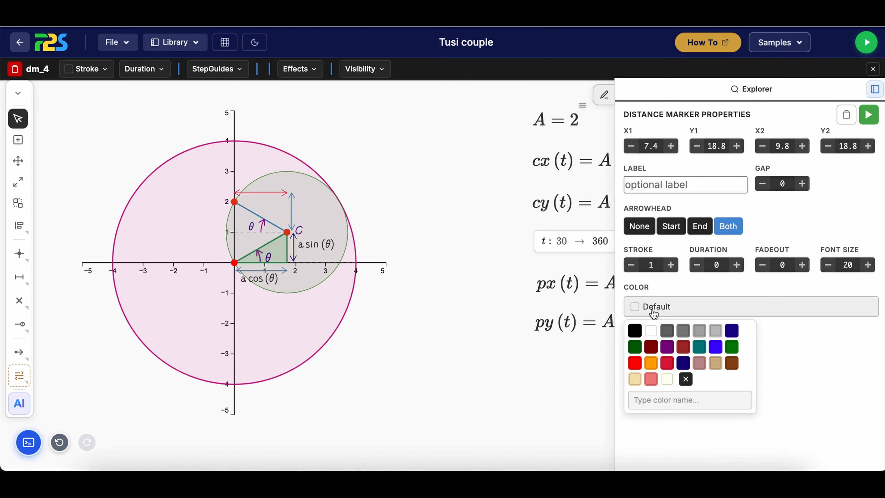
pyautogui.click(638, 362)
pyautogui.click(306, 197)
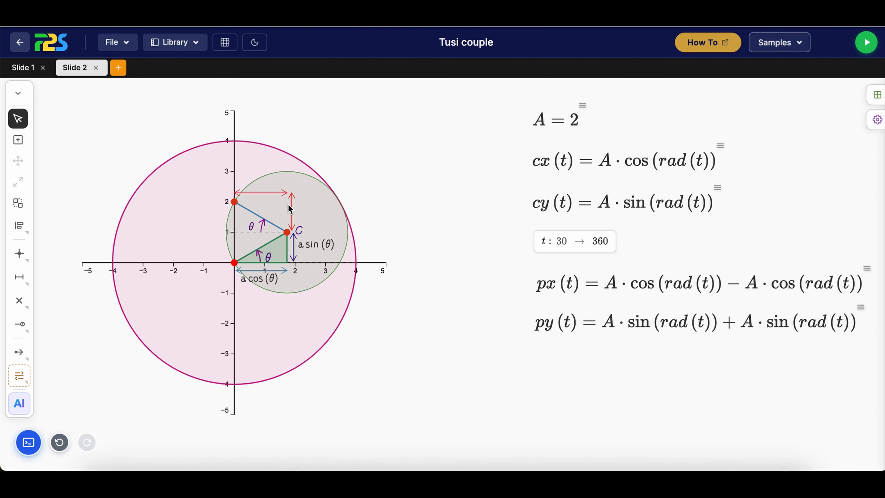
# Write the expression - a cos(theta) and place it above the upper horizontal distance marker
pyautogui.click(319, 255)
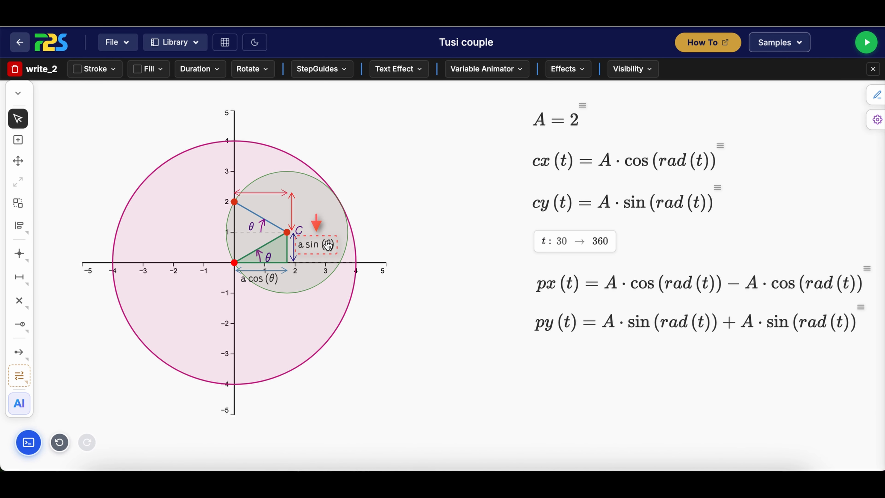
pyautogui.click(815, 200)
pyautogui.click(878, 99)
pyautogui.write('- ')
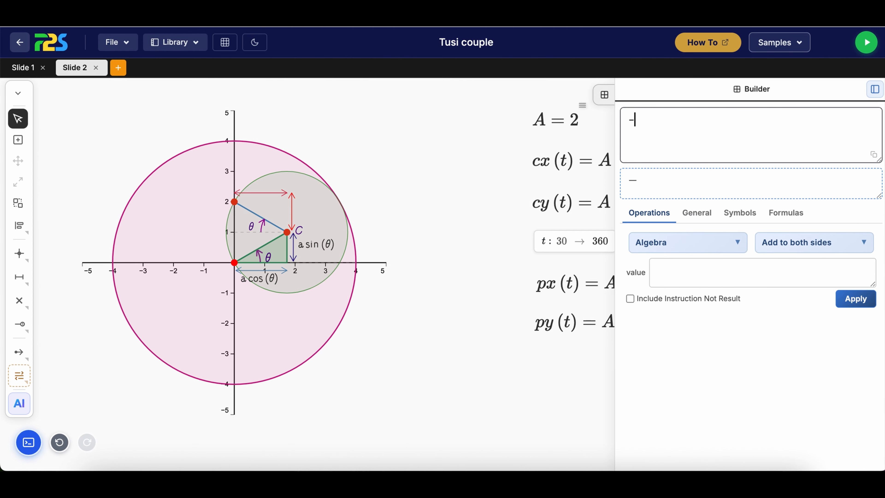
pyautogui.write('a cos(theta')
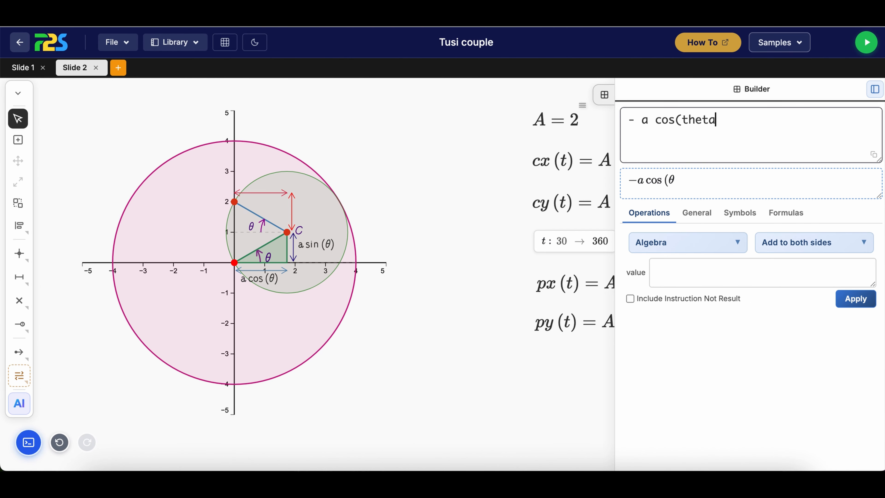
pyautogui.moveTo(654, 185); pyautogui.dragTo(265, 191)
# Reduce the font size of the - a cos(theta) expression so it fits above the horizontal distance marker
pyautogui.click(283, 197)
pyautogui.click(339, 228)
pyautogui.click(343, 202)
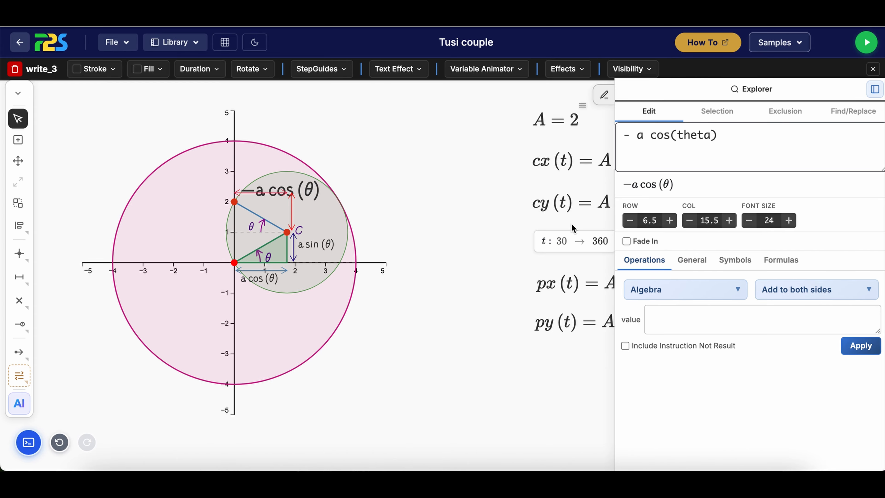
pyautogui.click(748, 220)
pyautogui.click(748, 220)
pyautogui.click(748, 220)
pyautogui.click(748, 221)
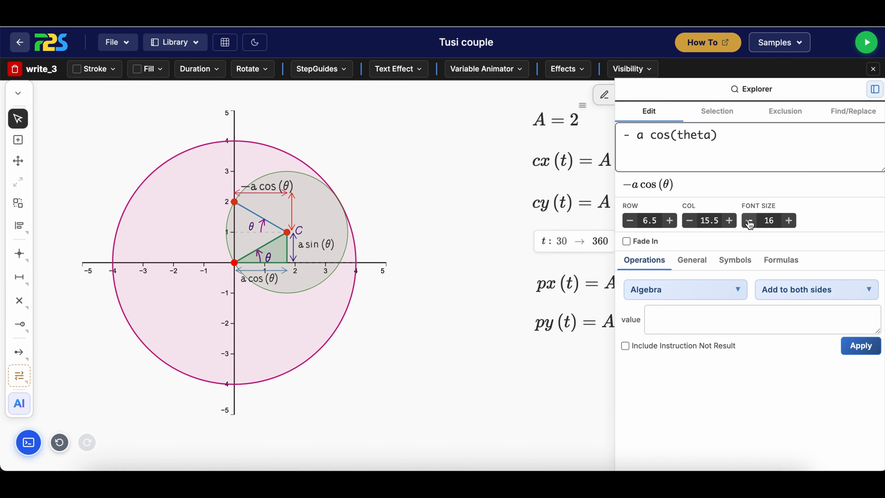
pyautogui.click(748, 220)
pyautogui.click(472, 295)
# Write the expression + a sin (theta) and place it beside the vertical distance marker above C
pyautogui.moveTo(878, 102)
pyautogui.click(751, 130)
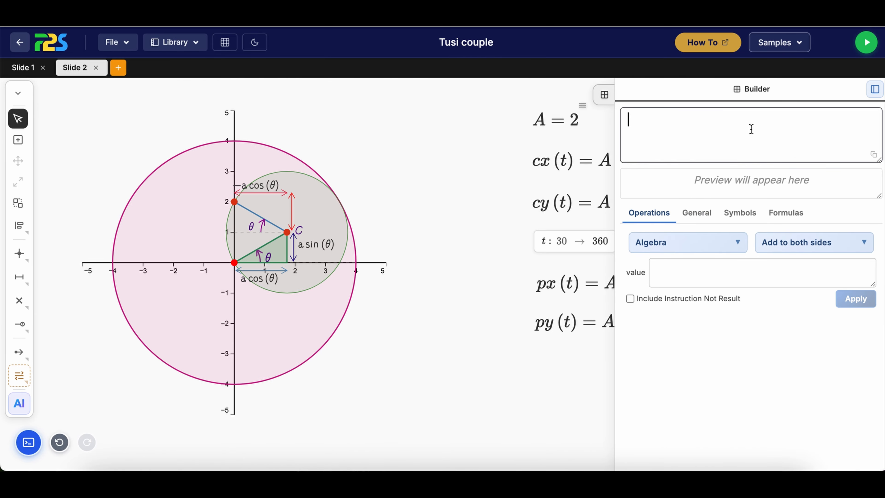
pyautogui.write('+ a')
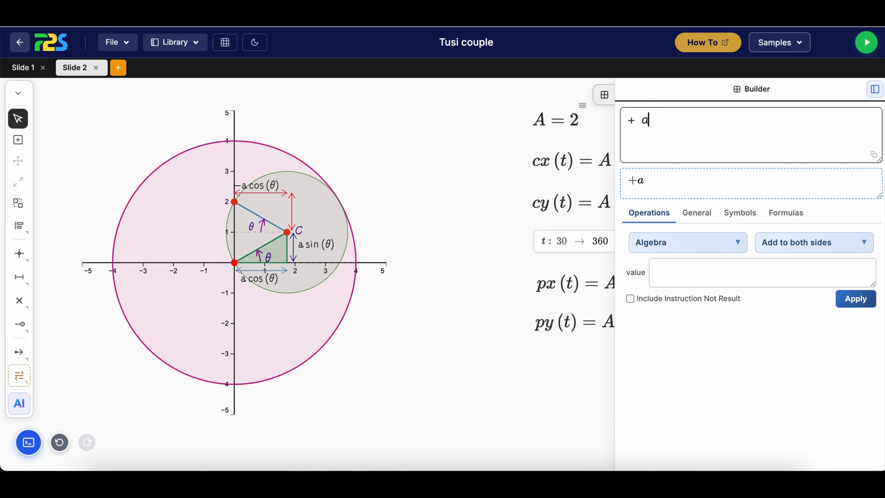
pyautogui.write(' sin (theta')
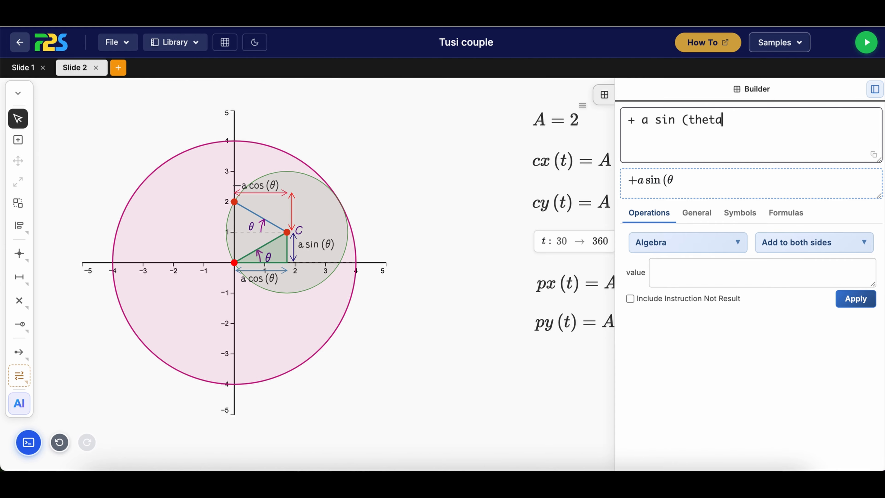
pyautogui.moveTo(652, 181); pyautogui.dragTo(294, 204)
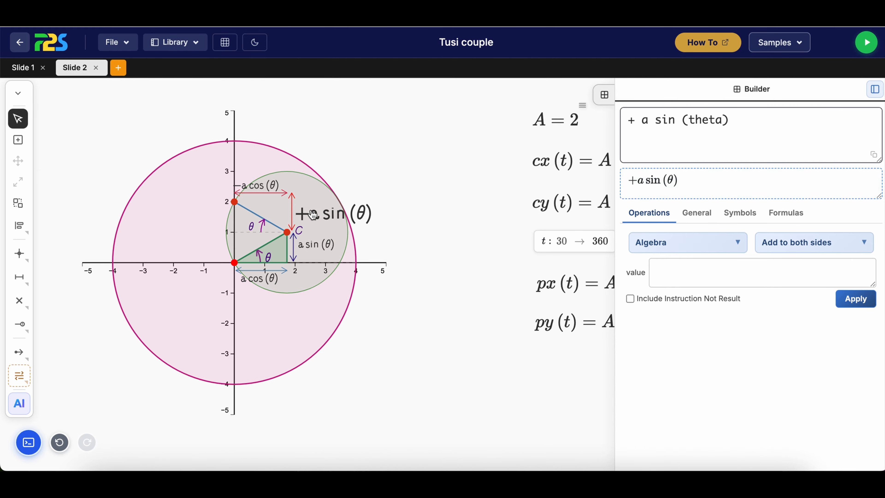
# Set the font size of the + a sin (theta) expression to 14
pyautogui.rightClick(311, 210)
pyautogui.click(340, 225)
pyautogui.click(749, 220)
pyautogui.click(749, 220)
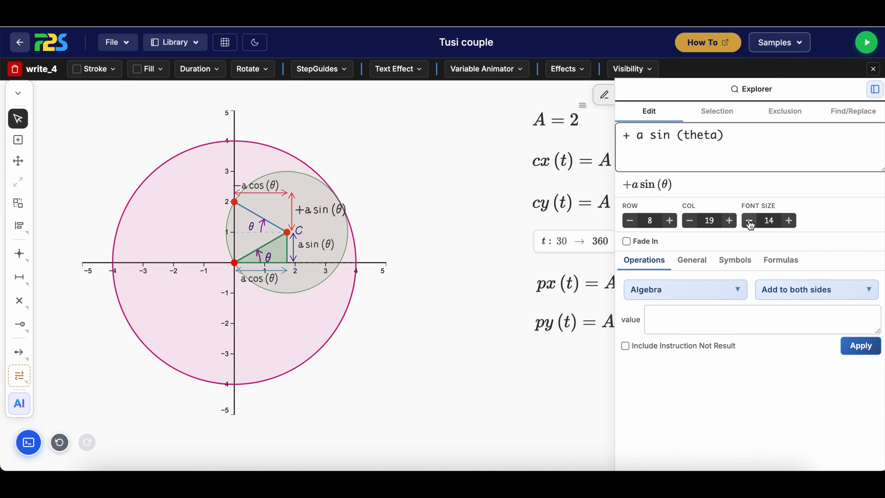
pyautogui.click(749, 221)
pyautogui.click(443, 341)
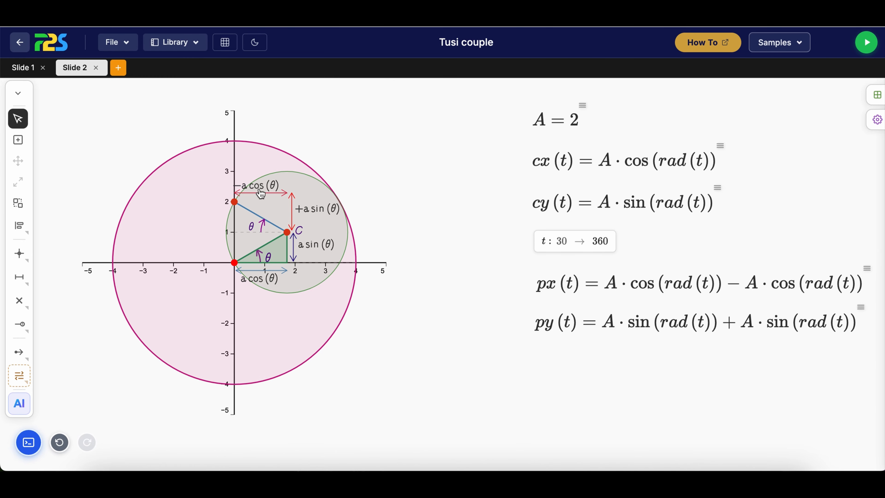
# Select the - a cos(theta) and a cos(theta) labels together with the px(t) formula and apply the blue frame effect to them
pyautogui.click(578, 289)
pyautogui.click(432, 316)
pyautogui.click(271, 281)
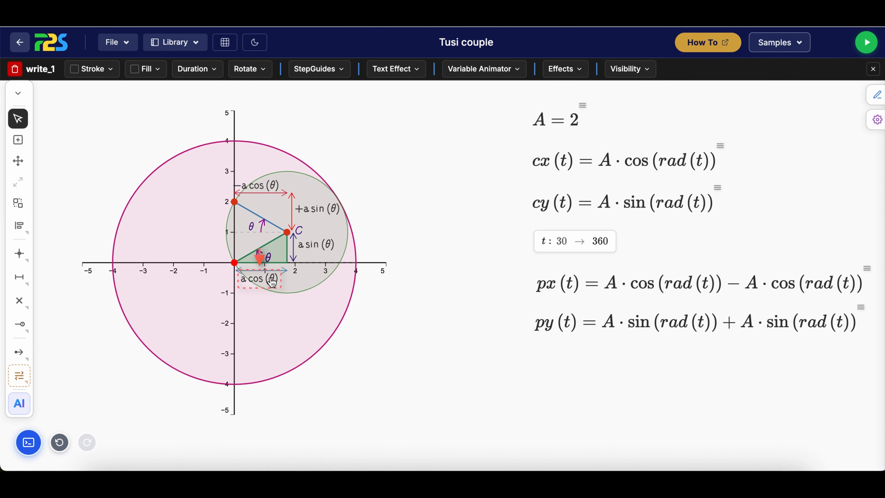
pyautogui.click(17, 204)
pyautogui.click(250, 179)
pyautogui.click(284, 223)
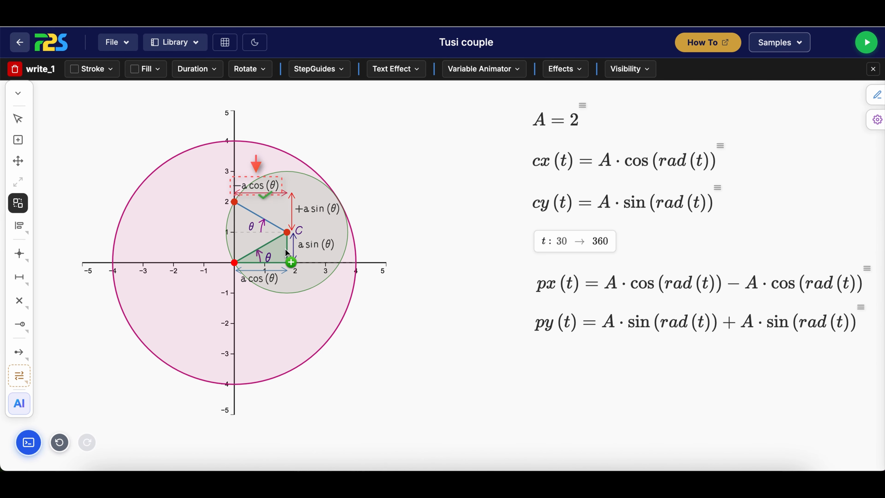
pyautogui.click(265, 273)
pyautogui.click(307, 316)
pyautogui.click(644, 287)
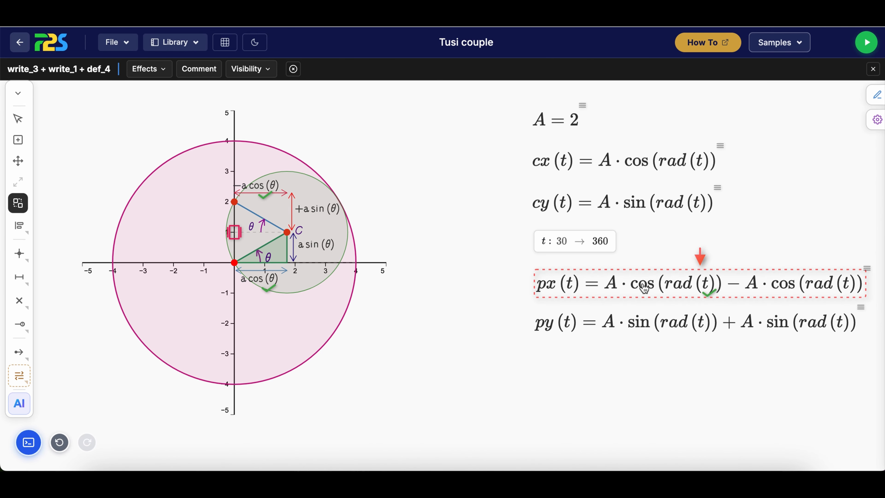
pyautogui.click(157, 69)
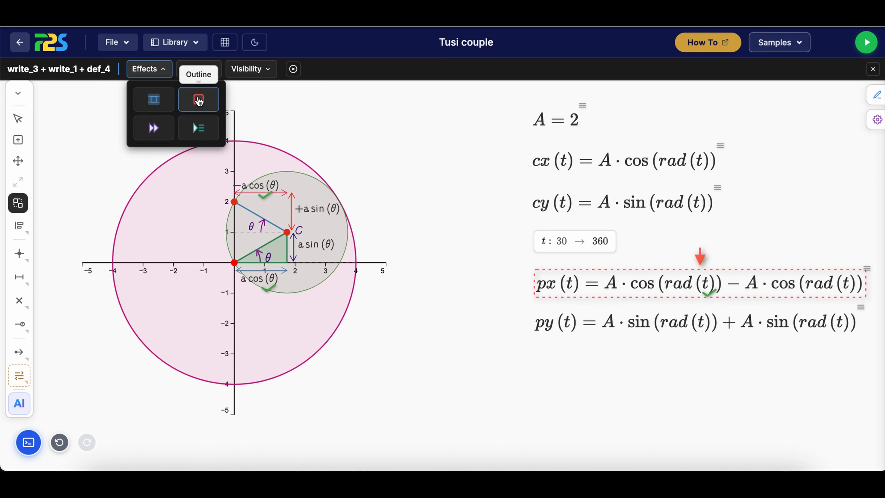
pyautogui.click(153, 101)
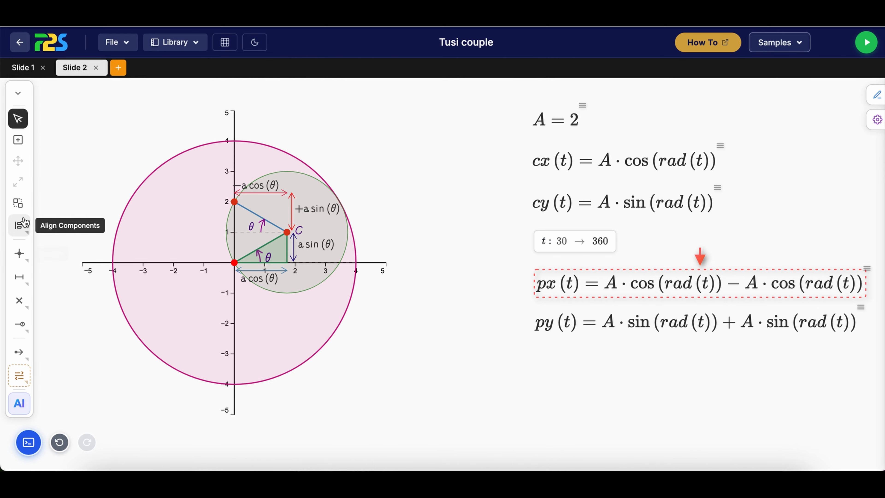
# Select the a sin (theta) and + a sin (theta) labels together with the py(t) formula and apply the blue frame effect to them
pyautogui.click(19, 202)
pyautogui.click(318, 246)
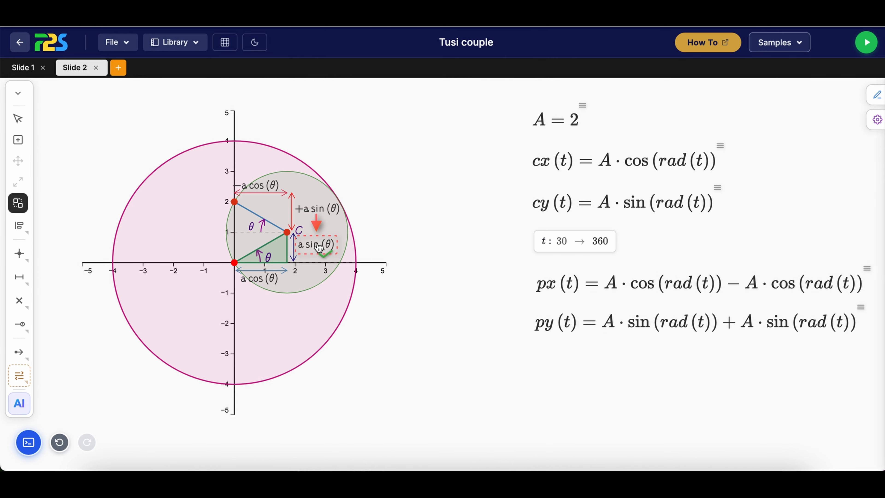
pyautogui.click(334, 209)
pyautogui.click(557, 323)
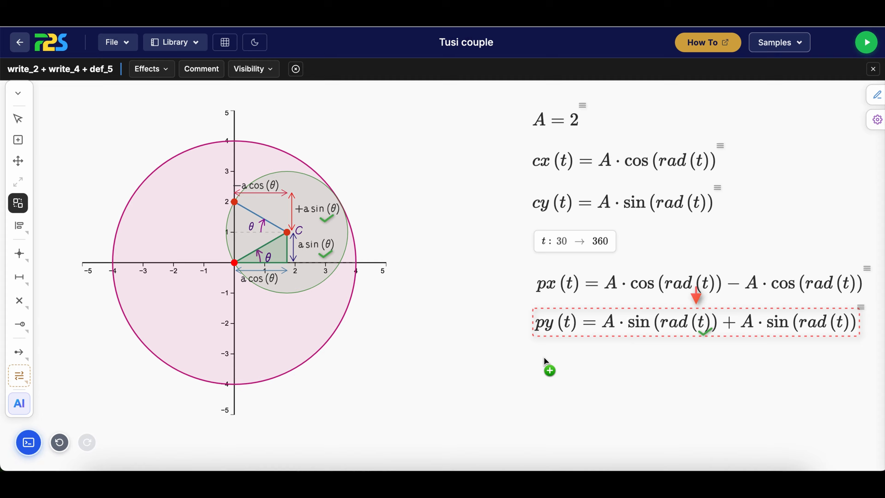
pyautogui.click(163, 69)
pyautogui.click(166, 108)
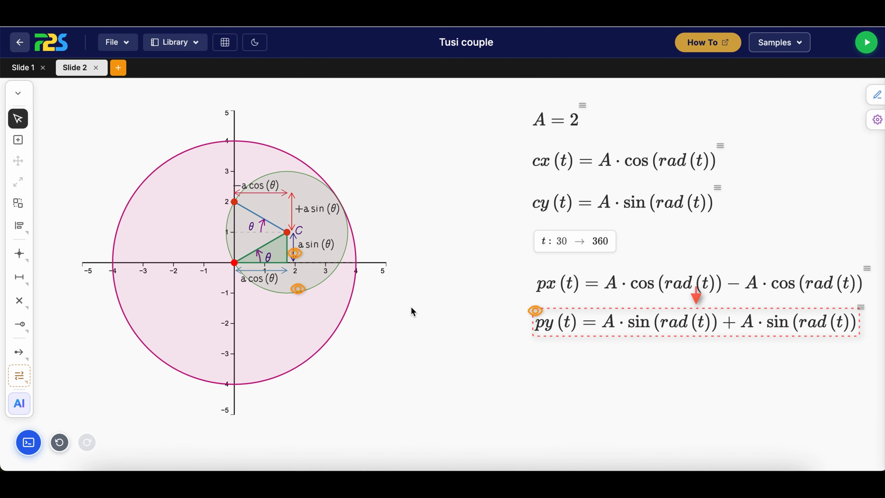
# Place a vertical distance marker left of the y-axis, from the tracing point's height down to the x-axis
pyautogui.click(18, 277)
pyautogui.click(93, 277)
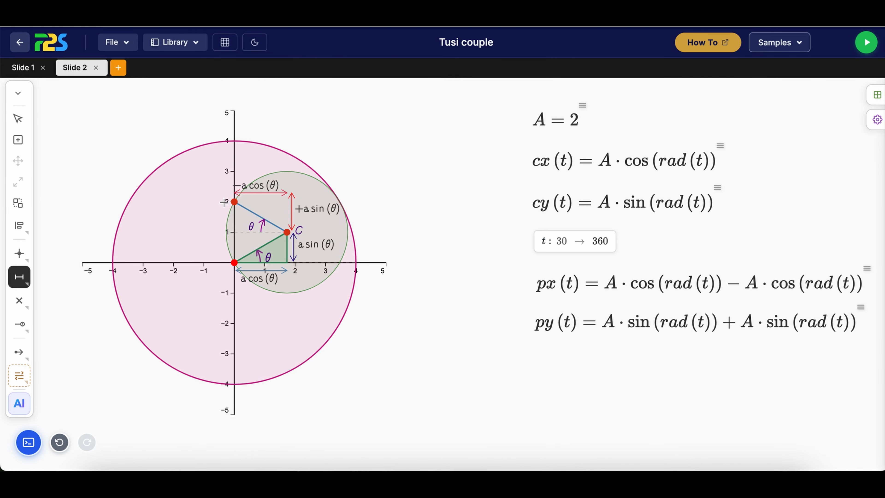
pyautogui.click(209, 261)
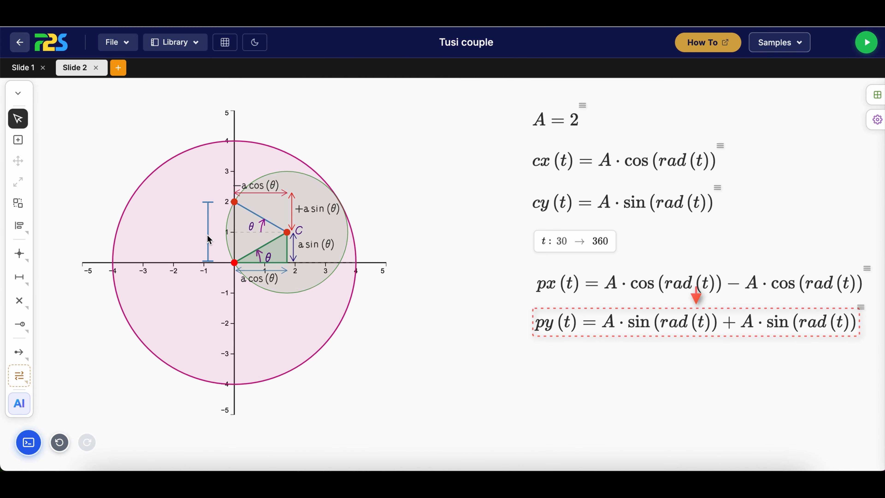
# Give the distance marker left of the y-axis arrowheads at both ends, a stroke of 1 and a crimson colour
pyautogui.click(877, 94)
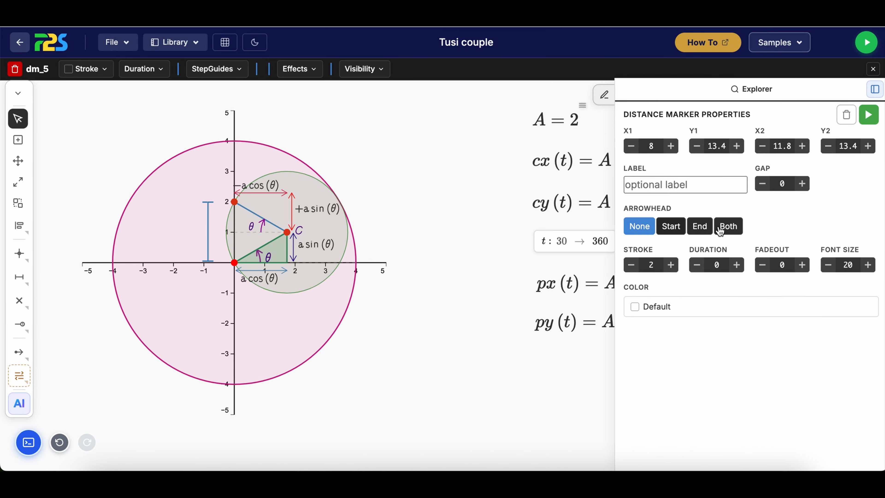
pyautogui.click(720, 229)
pyautogui.click(631, 264)
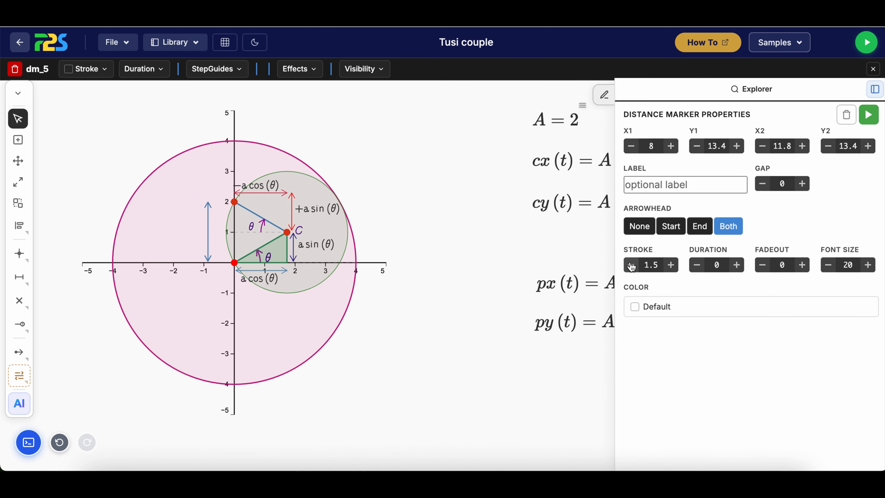
pyautogui.click(631, 265)
pyautogui.click(655, 306)
pyautogui.click(665, 358)
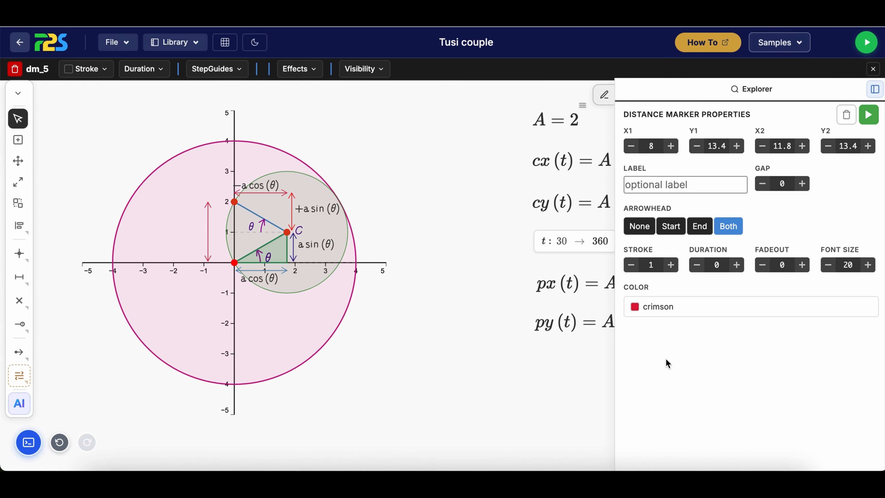
pyautogui.click(570, 375)
# Add the label 2a sin(theta) beside the distance marker left of the y-axis and reduce its font size
pyautogui.click(876, 91)
pyautogui.click(703, 119)
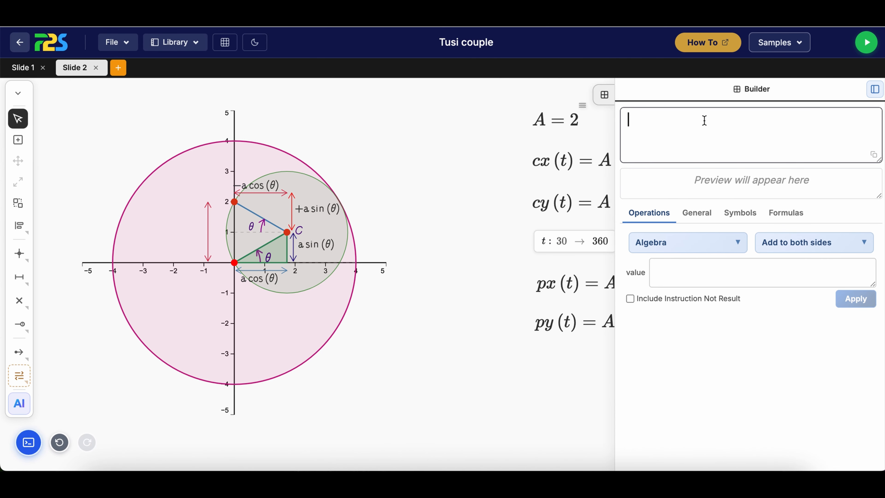
pyautogui.write('2a sin(theta)')
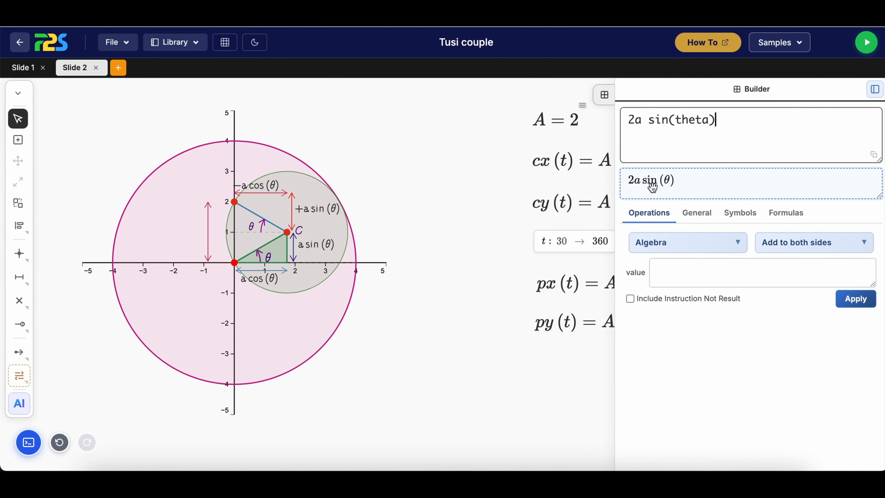
pyautogui.moveTo(651, 186); pyautogui.dragTo(190, 243)
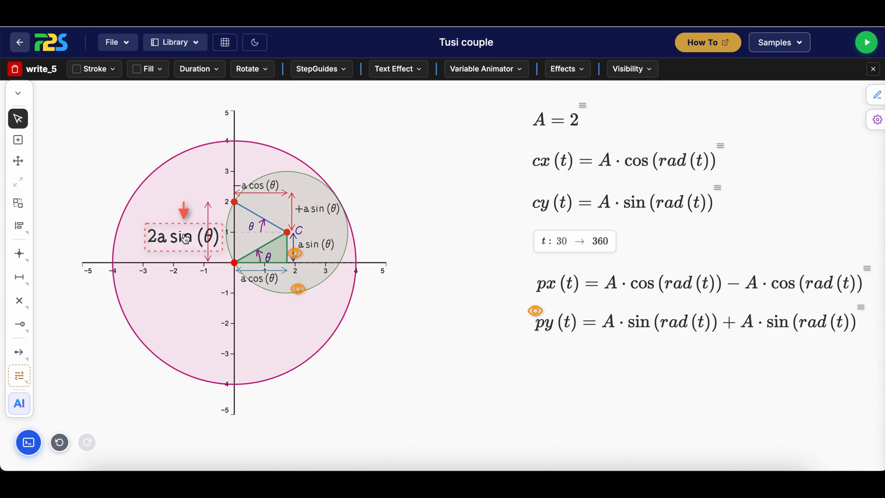
pyautogui.click(186, 239)
pyautogui.click(749, 223)
pyautogui.click(749, 223)
pyautogui.click(749, 223)
pyautogui.click(403, 383)
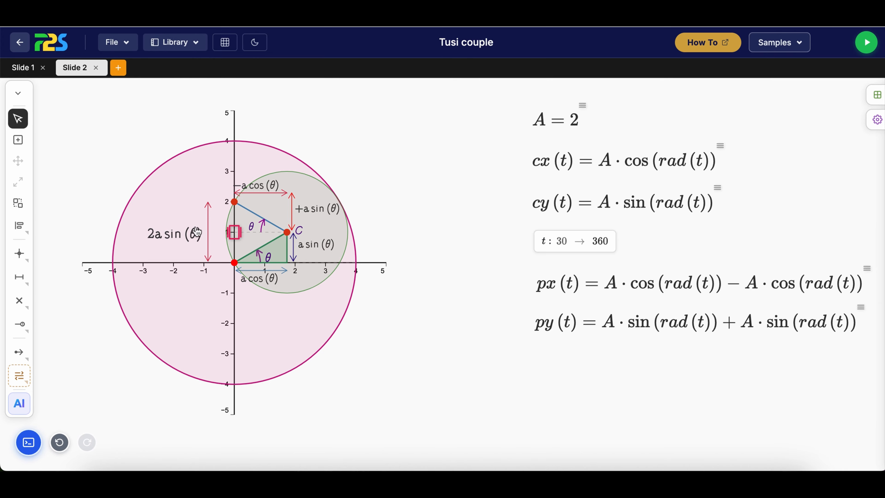
# Hide the 2a sin(theta) label and the distance marker beside it
pyautogui.click(188, 238)
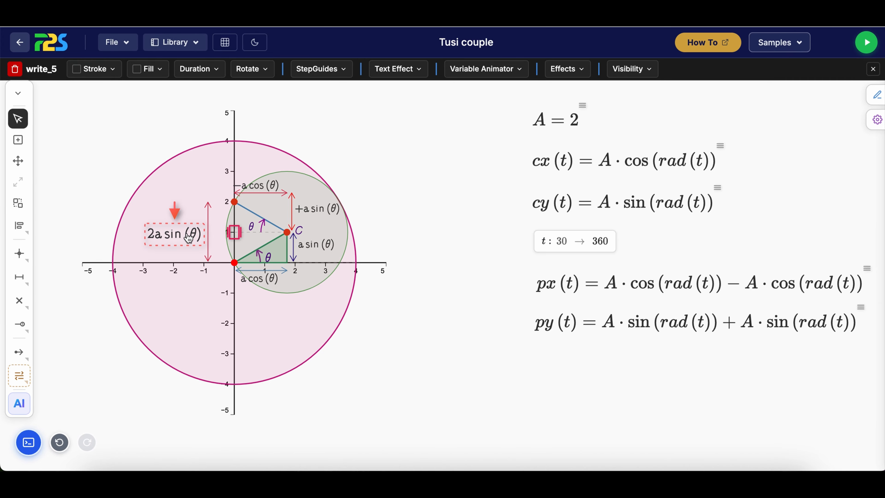
pyautogui.click(623, 74)
pyautogui.click(661, 94)
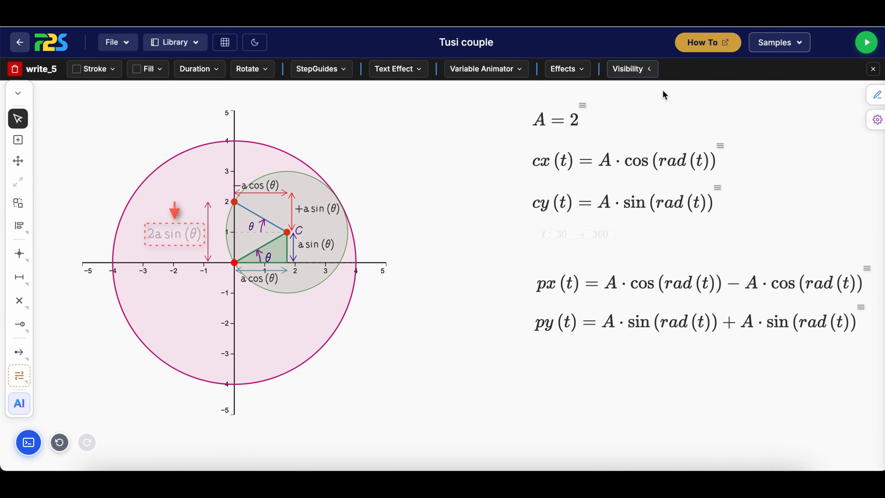
pyautogui.click(208, 211)
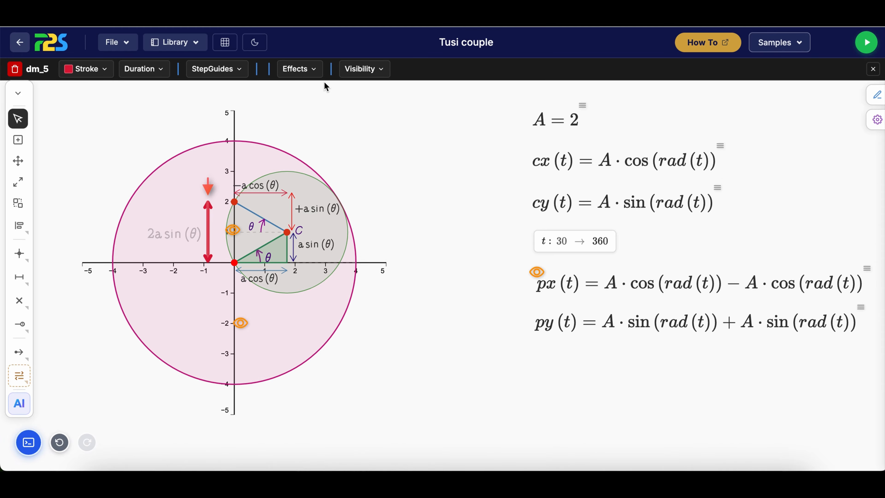
pyautogui.click(363, 70)
pyautogui.click(372, 94)
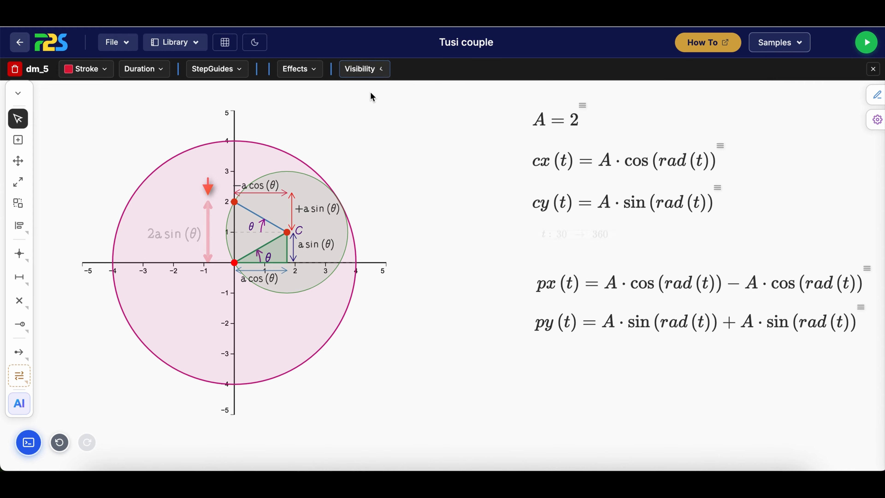
# Hide the a cos(theta) label below the x-axis, its distance marker and the green triangle
pyautogui.click(275, 283)
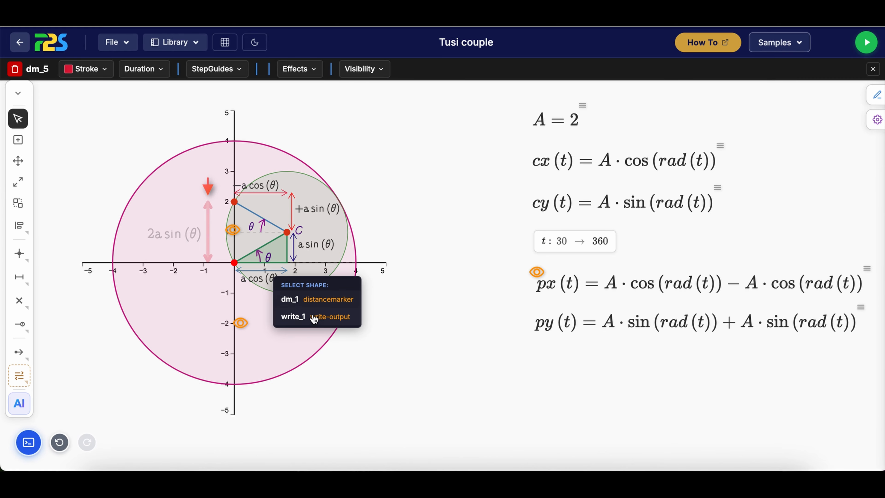
pyautogui.click(310, 315)
pyautogui.click(627, 70)
pyautogui.click(622, 91)
pyautogui.click(277, 269)
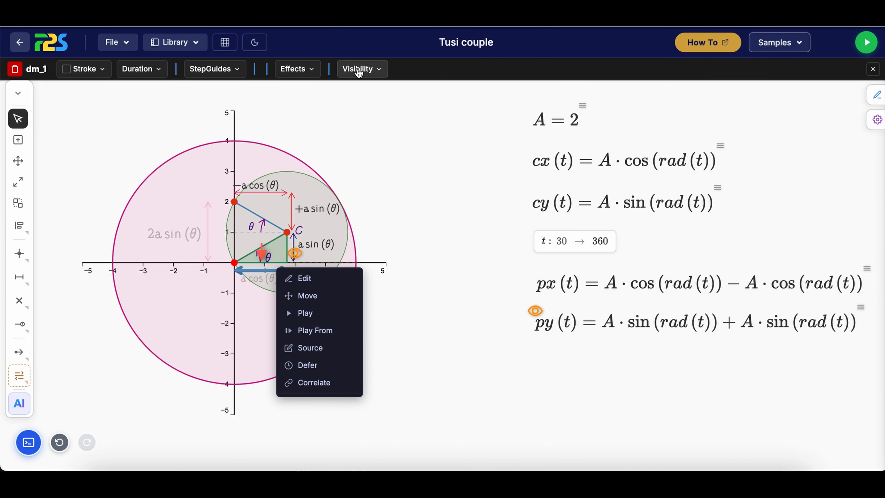
pyautogui.click(301, 308)
pyautogui.click(735, 69)
pyautogui.click(732, 91)
# Hide the a sin(theta) label below point C and its vertical distance marker
pyautogui.click(315, 245)
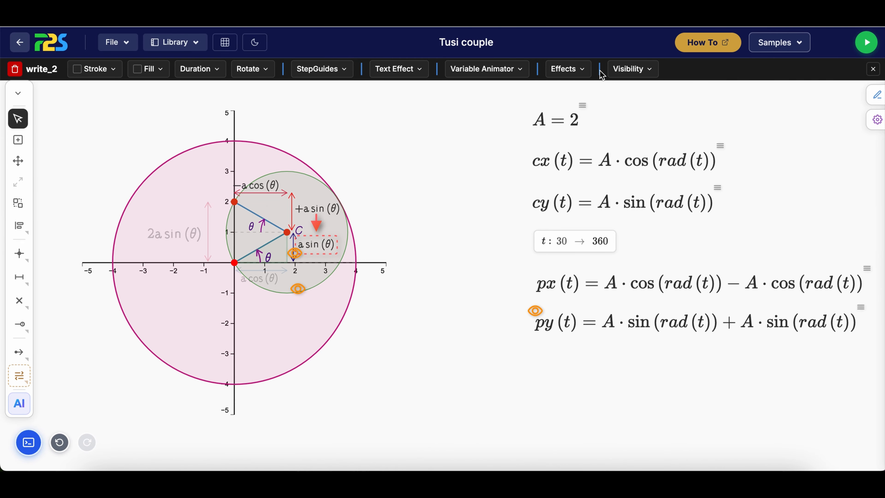
pyautogui.click(625, 69)
pyautogui.click(622, 92)
pyautogui.click(294, 249)
pyautogui.click(325, 293)
pyautogui.click(361, 70)
pyautogui.click(364, 98)
# Hide the +a sin(theta) label above point C and its vertical distance marker
pyautogui.click(309, 212)
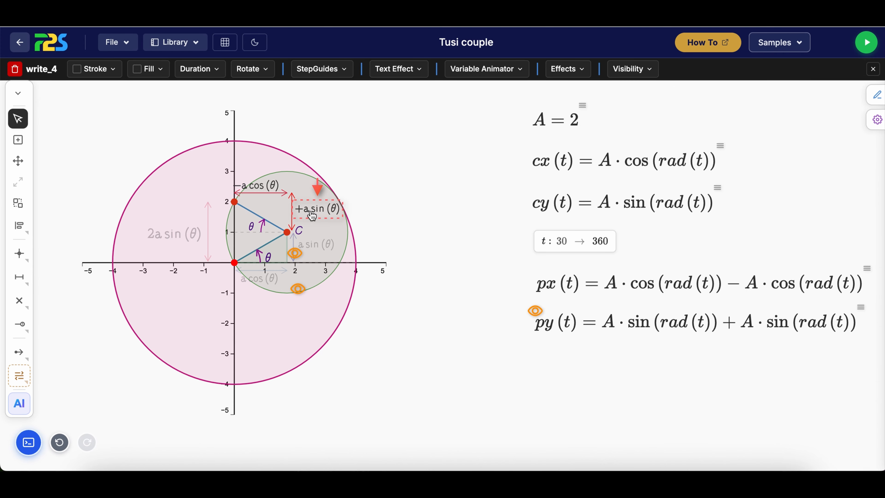
pyautogui.click(628, 71)
pyautogui.click(624, 92)
pyautogui.click(291, 200)
pyautogui.click(364, 70)
pyautogui.click(364, 95)
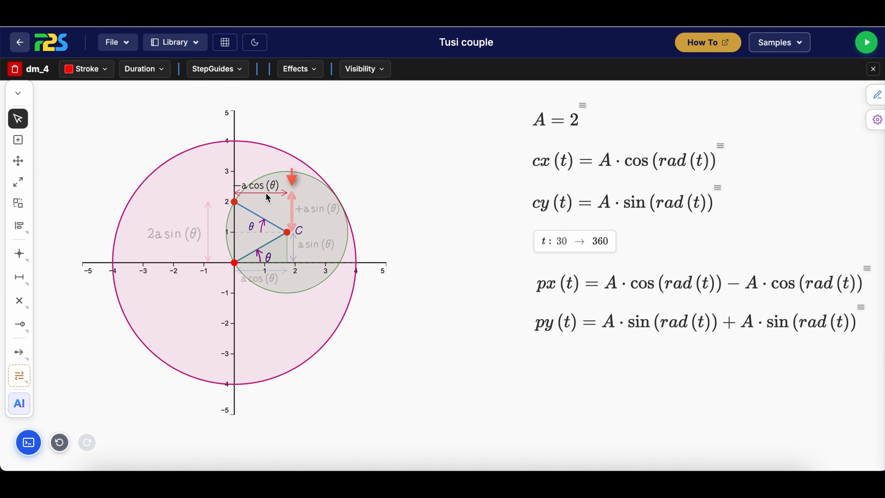
# Hide the horizontal distance marker above point C and its -a cos(theta) label
pyautogui.click(266, 192)
pyautogui.click(364, 70)
pyautogui.click(363, 93)
pyautogui.click(252, 181)
pyautogui.click(632, 69)
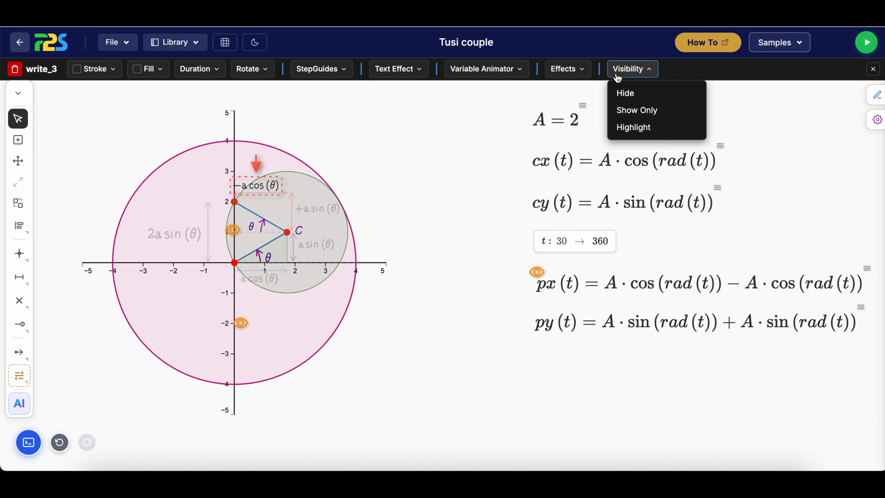
pyautogui.click(624, 92)
# Hide both theta labels, the one at the origin and the one next to the upper angle arc
pyautogui.click(292, 287)
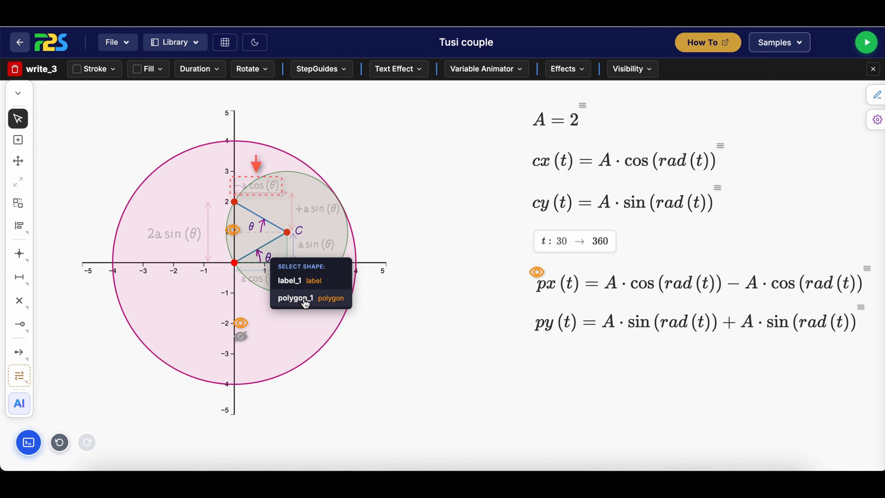
pyautogui.click(291, 281)
pyautogui.click(436, 68)
pyautogui.click(432, 98)
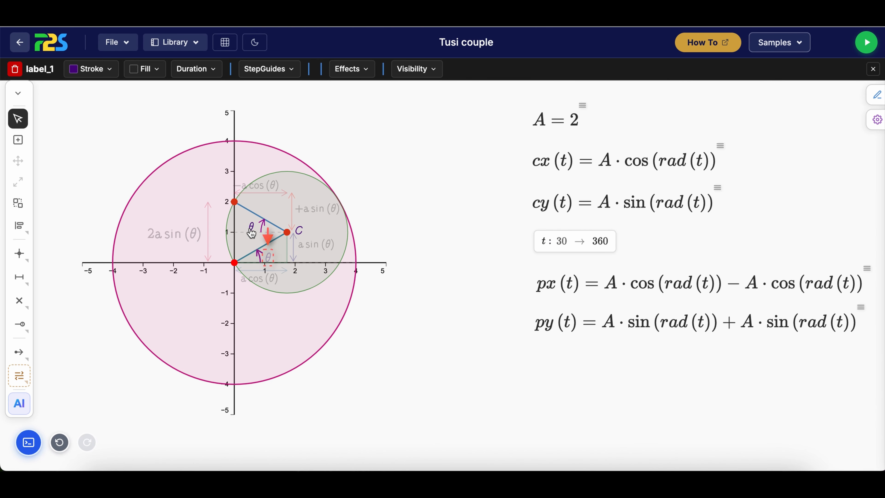
pyautogui.click(251, 228)
pyautogui.click(275, 267)
pyautogui.click(418, 68)
pyautogui.click(428, 96)
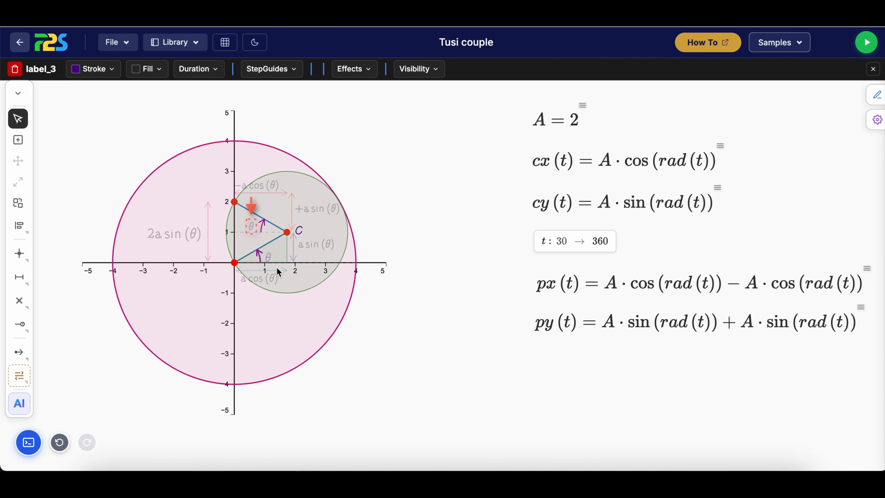
pyautogui.click(457, 316)
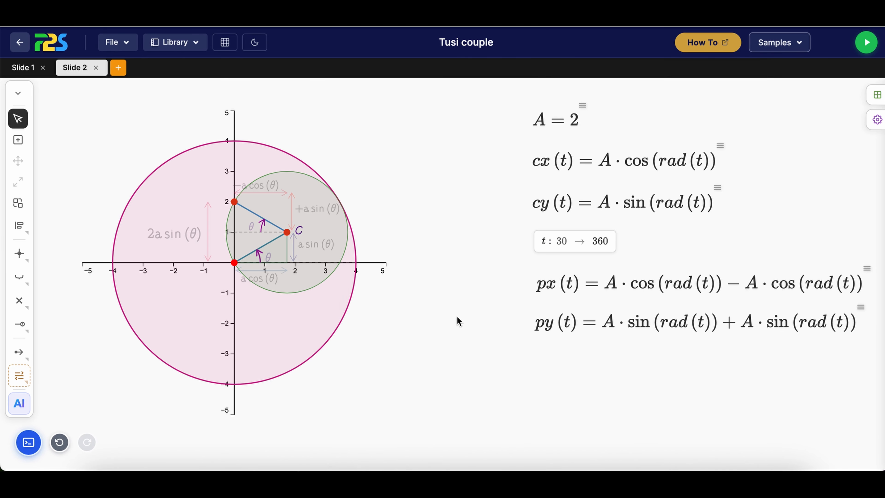
# Play the animation of variable t from 30 to 360 to preview the Tusi couple's motion
pyautogui.click(566, 242)
pyautogui.rightClick(568, 242)
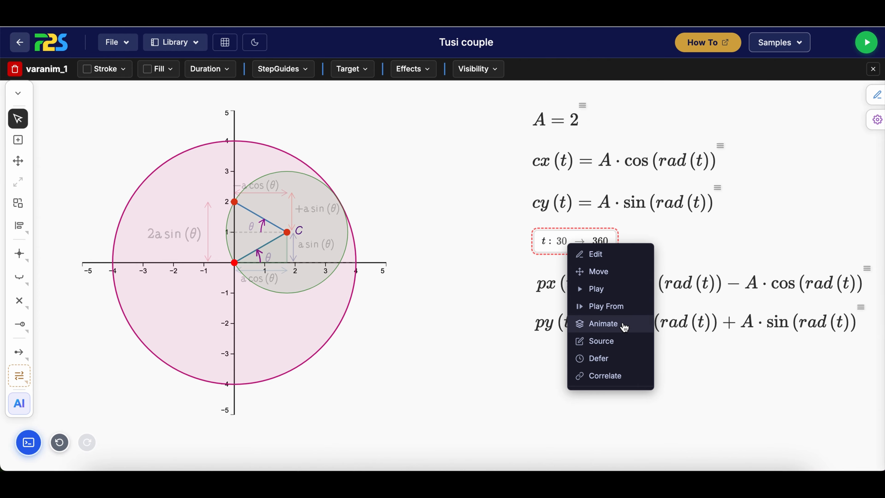
pyautogui.click(629, 326)
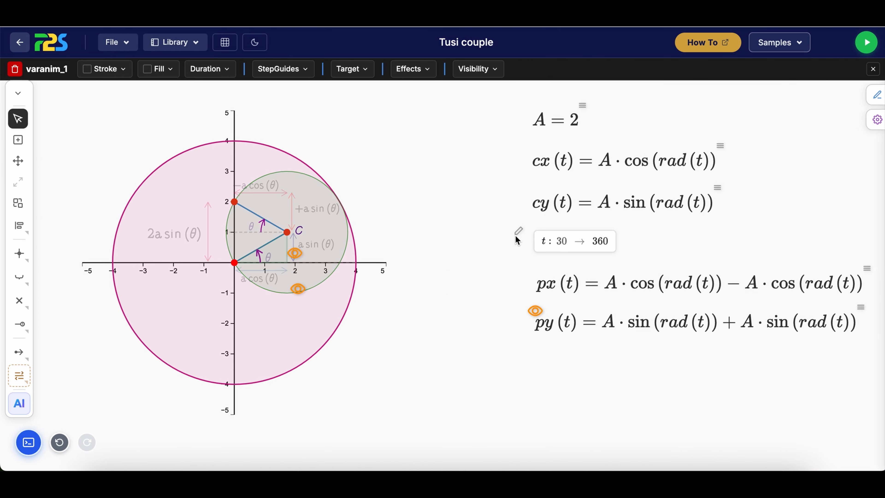
pyautogui.click(522, 229)
pyautogui.click(536, 260)
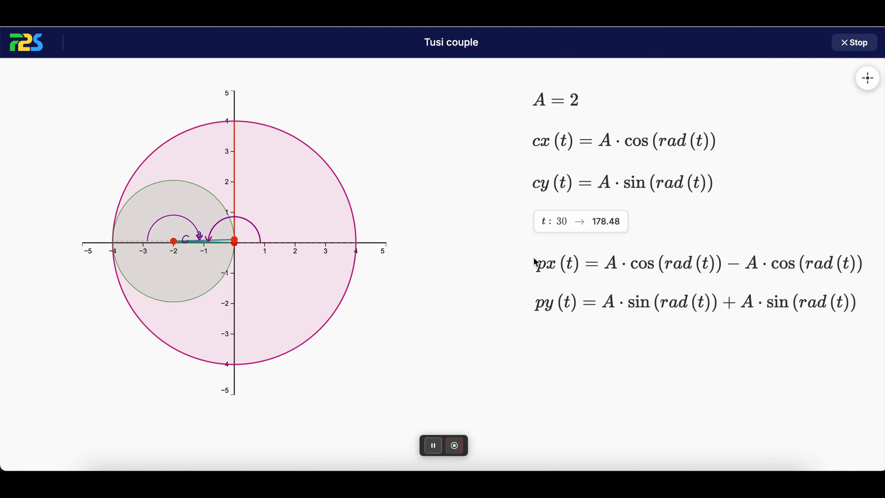